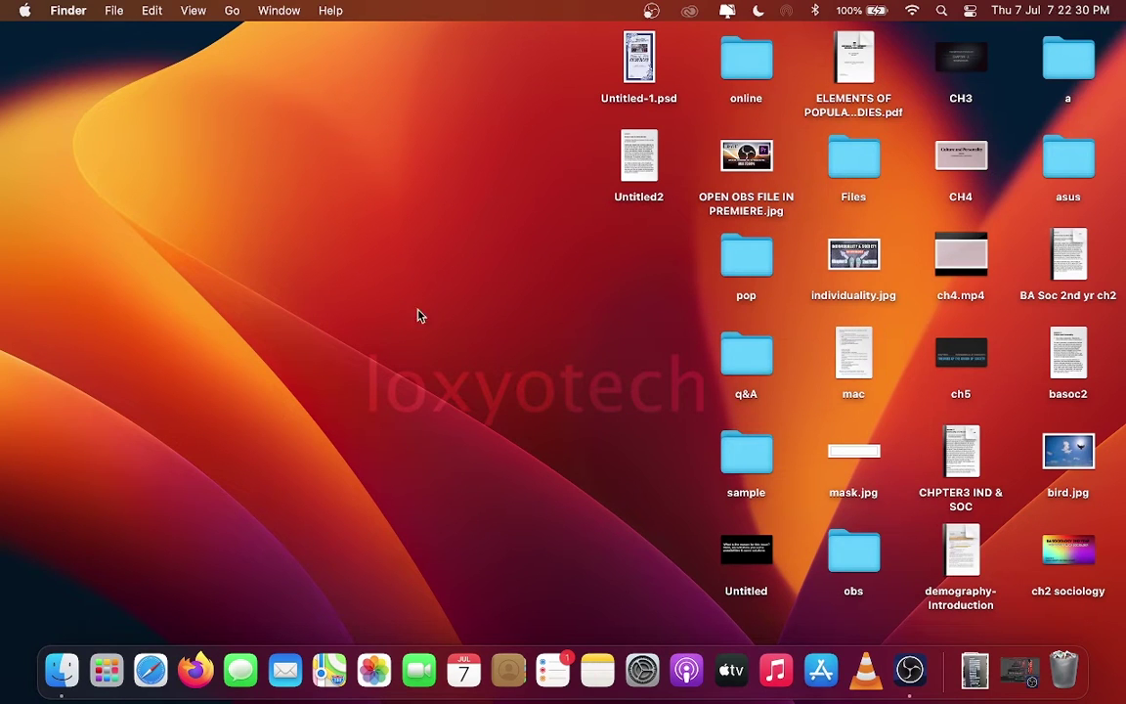
# In Safari, search Google for 'asus promo in' and open the asuspromo.in result
pyautogui.click(151, 672)
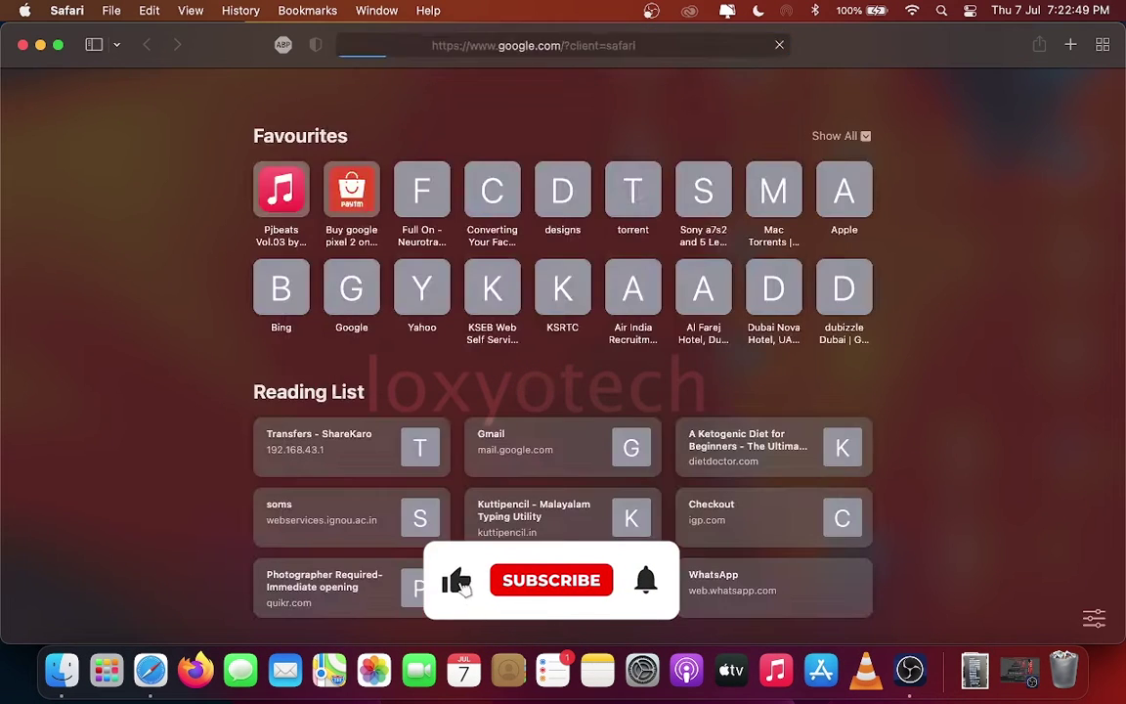
pyautogui.press('Return')
pyautogui.write('asus')
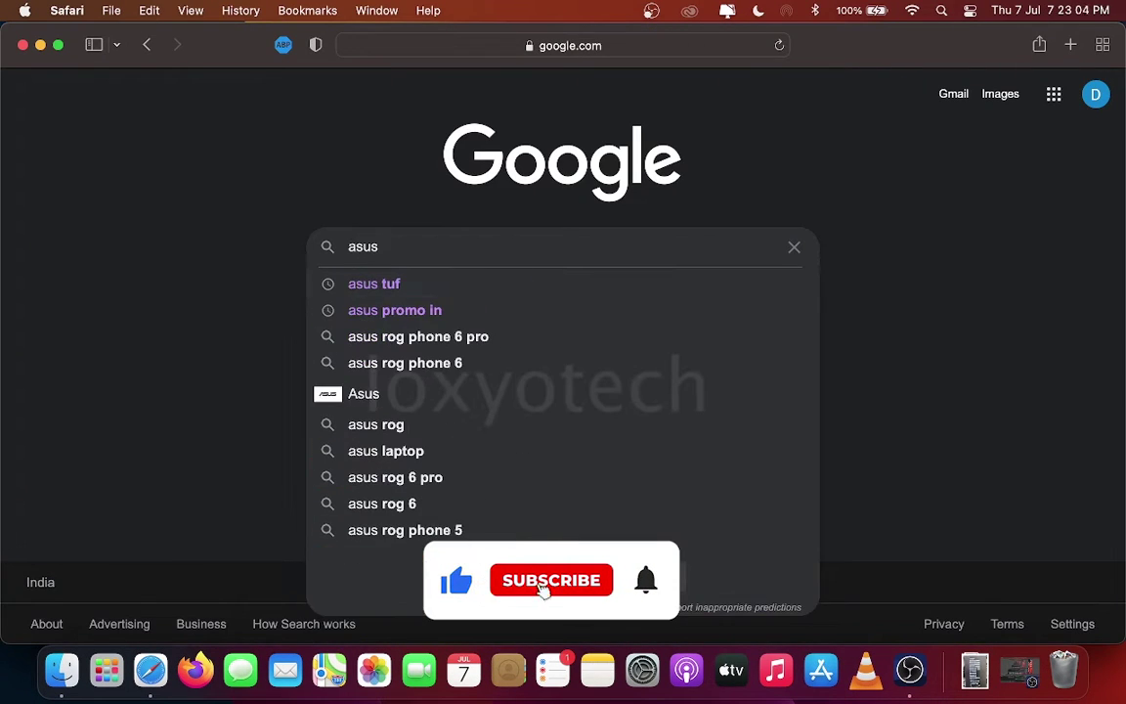
pyautogui.press('Down')
pyautogui.press('Down')
pyautogui.press('Return')
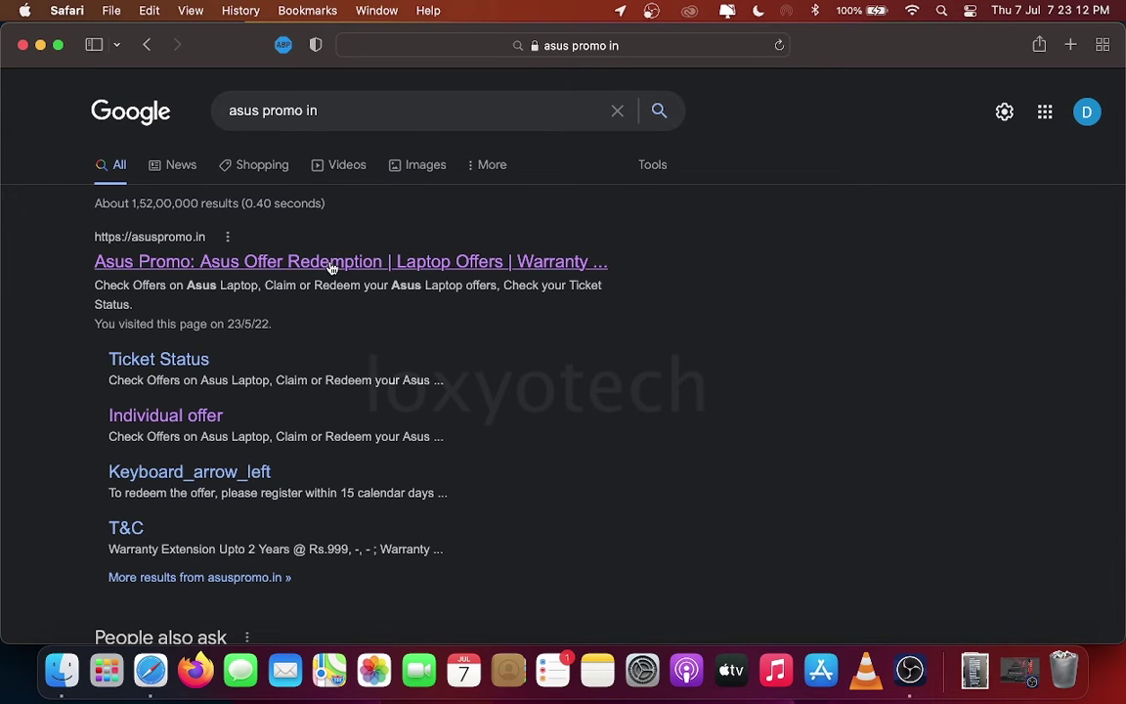
pyautogui.click(218, 266)
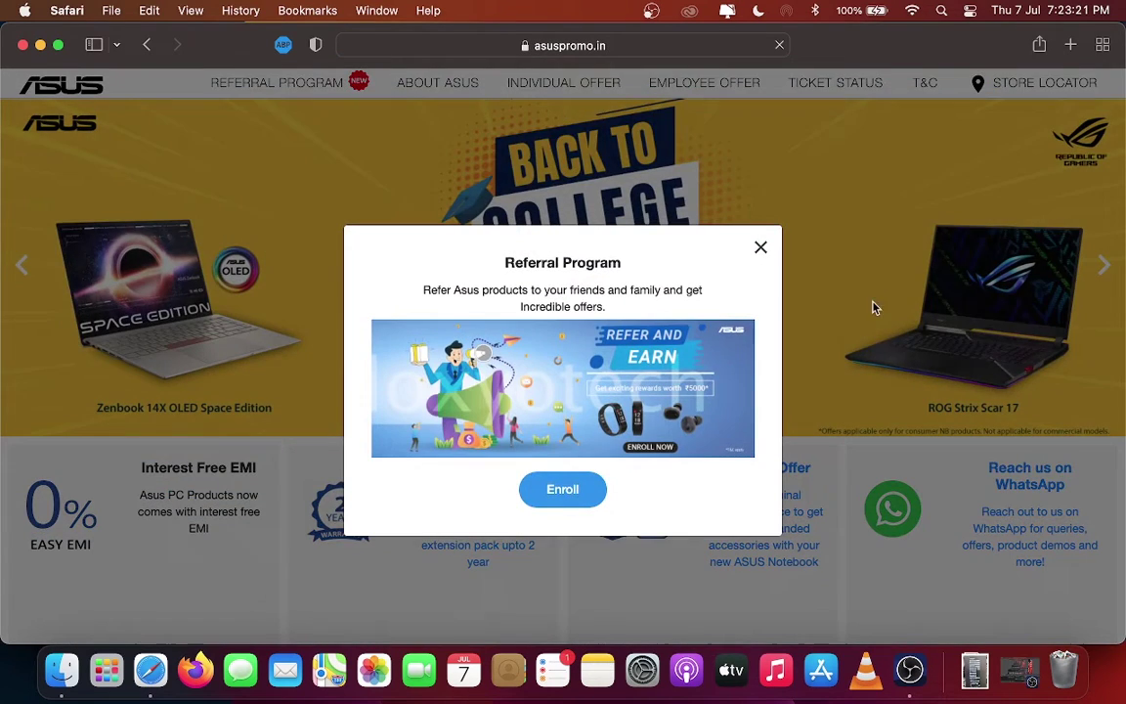
# Close the Referral popup and start an individual offer with state Kerala and purchase date 05/07/2022
pyautogui.click(543, 90)
pyautogui.click(543, 86)
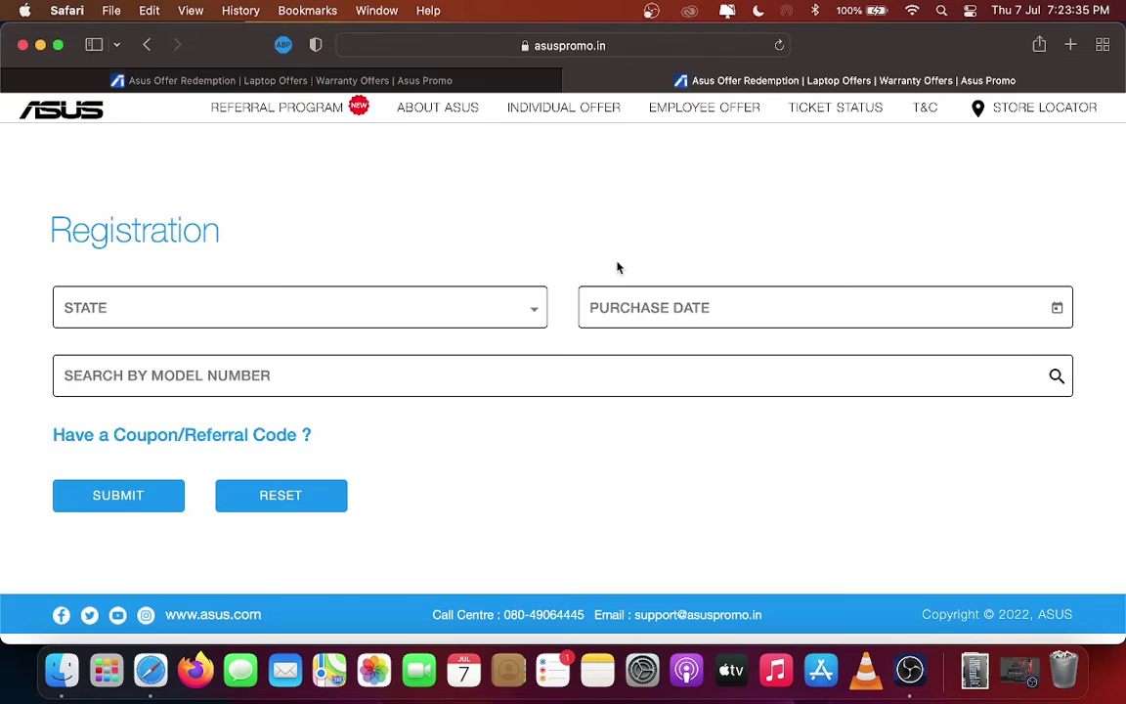
pyautogui.click(299, 307)
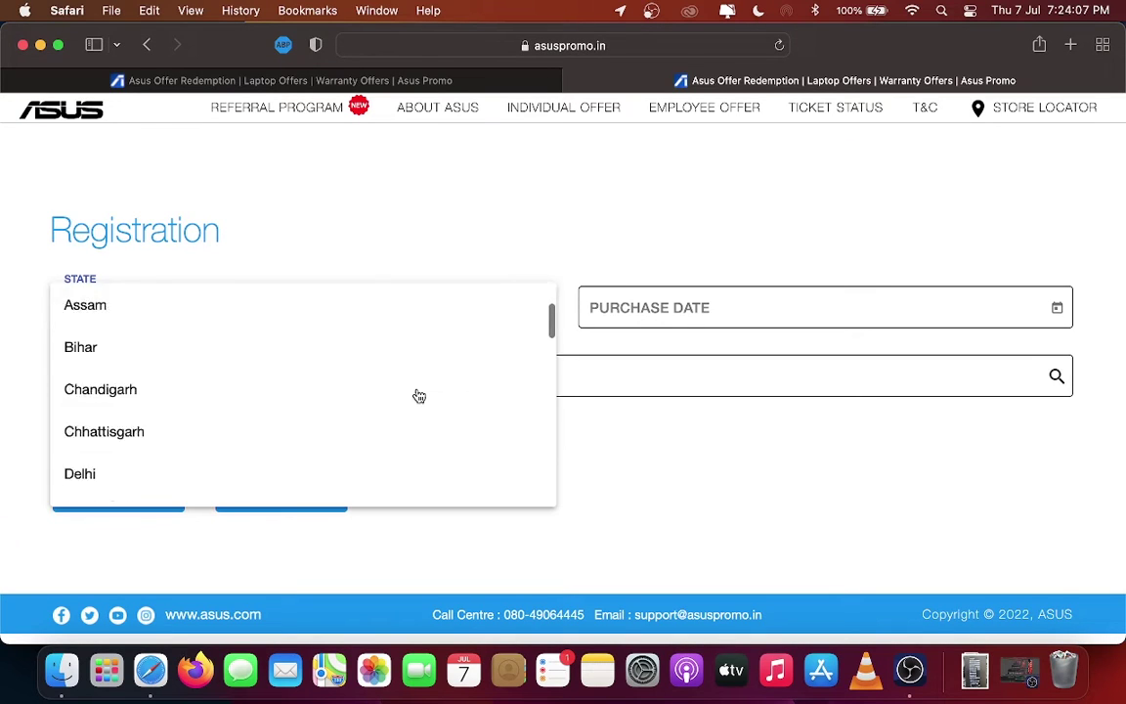
pyautogui.scroll(-5, 418, 394)
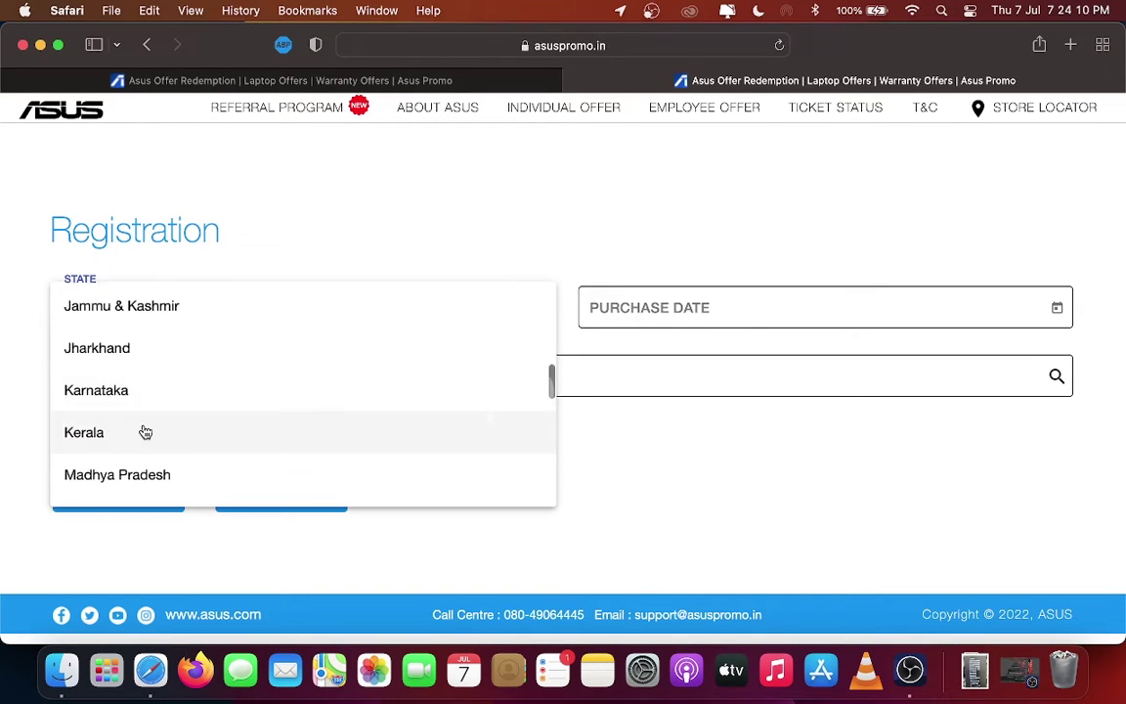
pyautogui.click(145, 432)
pyautogui.click(685, 307)
pyautogui.click(687, 450)
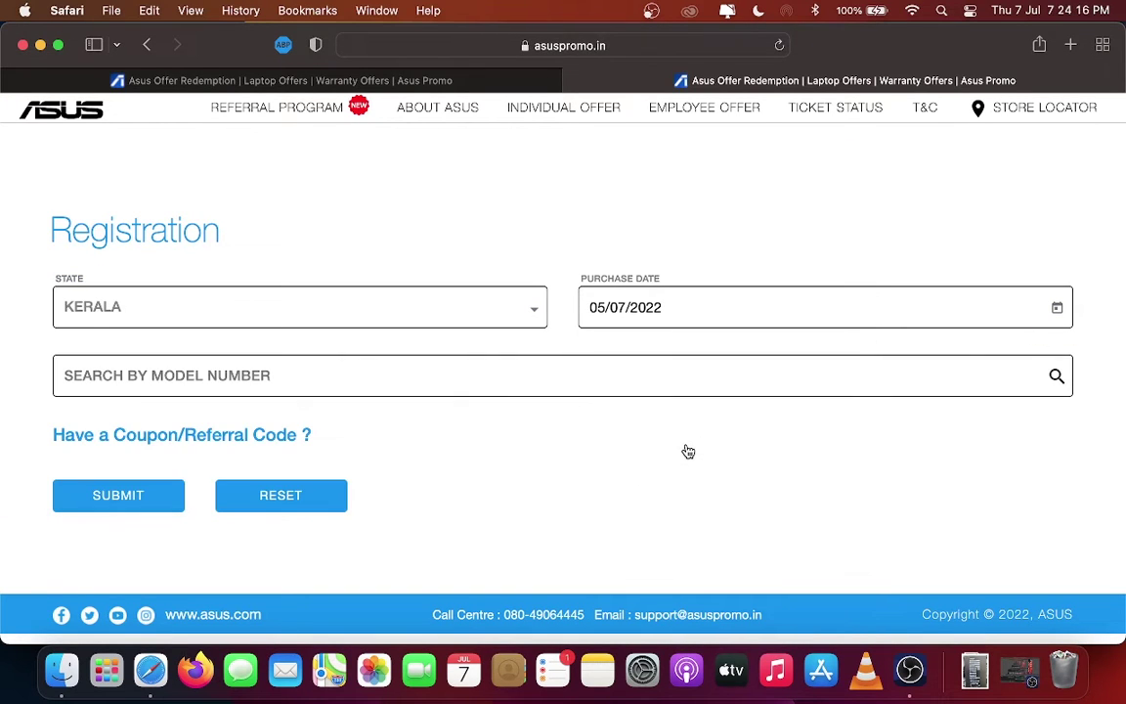
# Select laptop model FA506IC-HN075W and enter coupon code APCARE
pyautogui.click(296, 375)
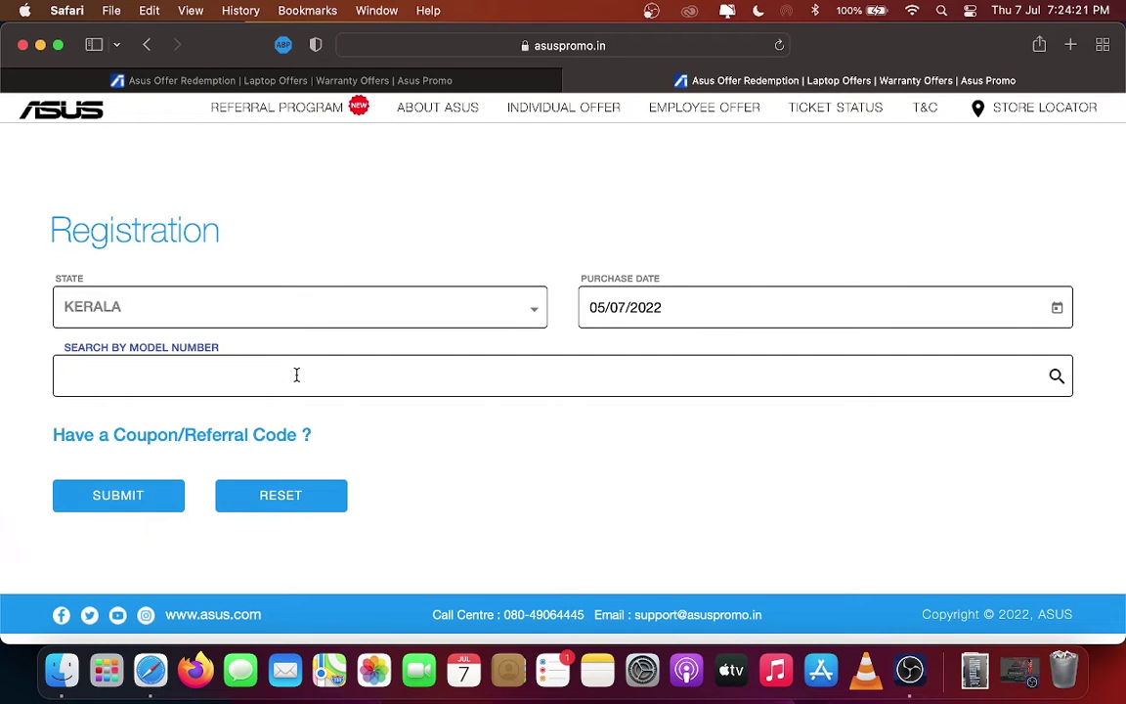
pyautogui.write('FA')
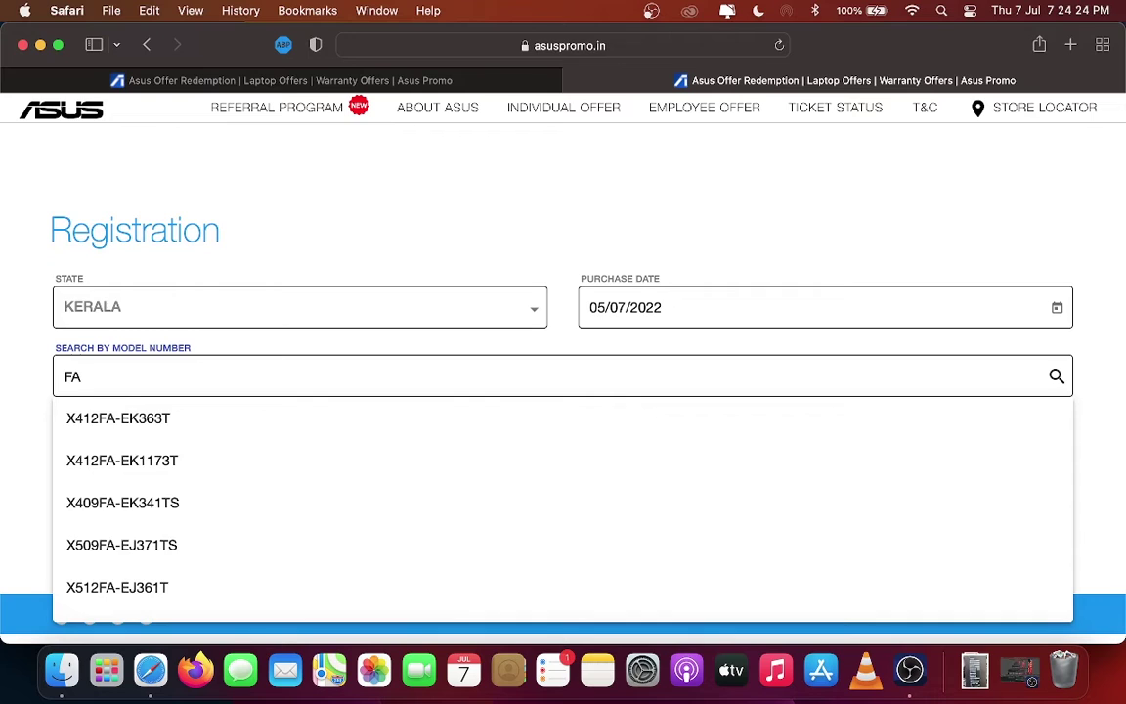
pyautogui.write('506IC')
pyautogui.write('-')
pyautogui.click(180, 460)
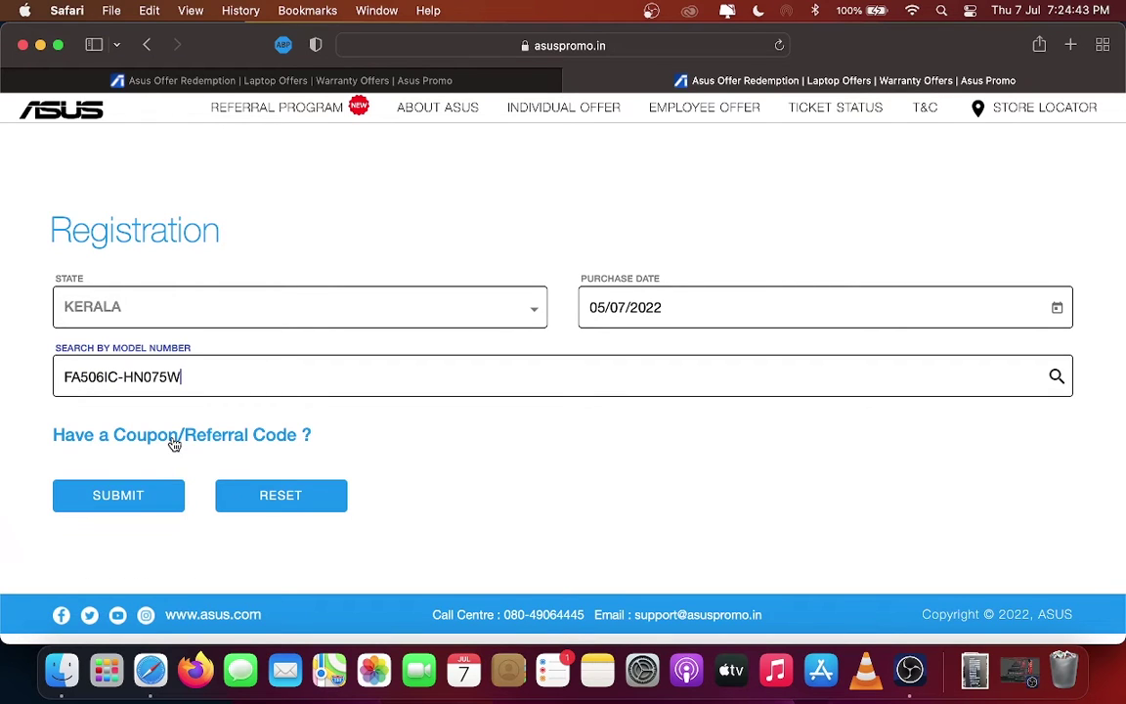
pyautogui.click(174, 442)
pyautogui.click(191, 498)
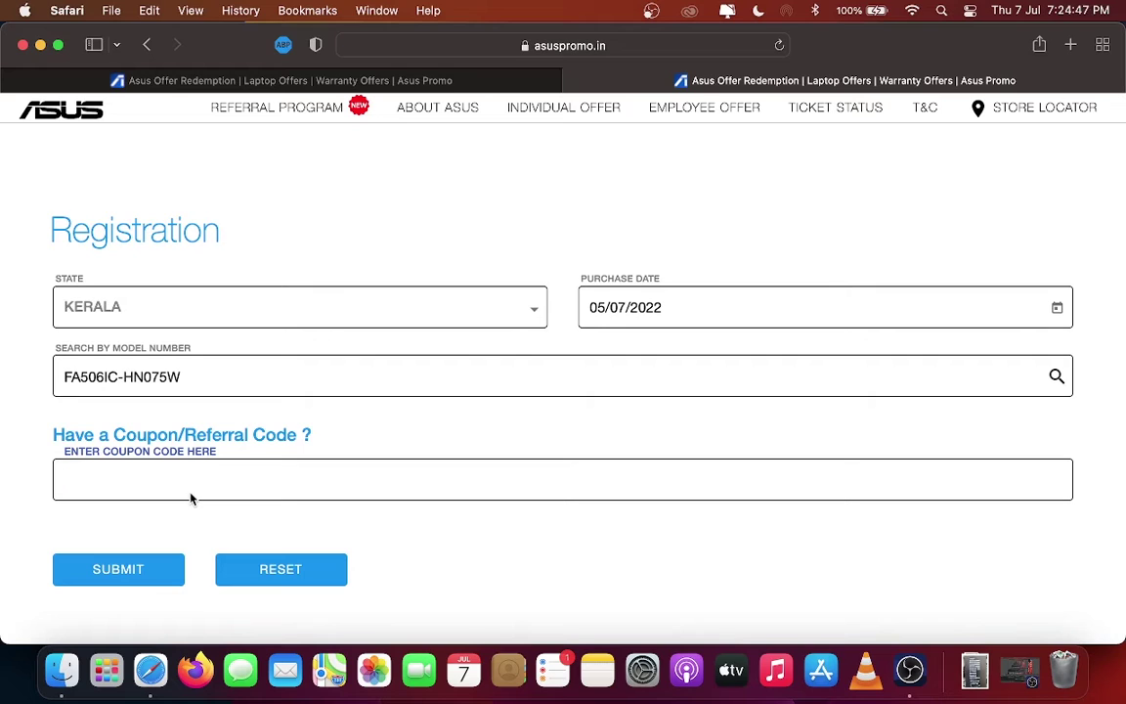
pyautogui.write('APCARE')
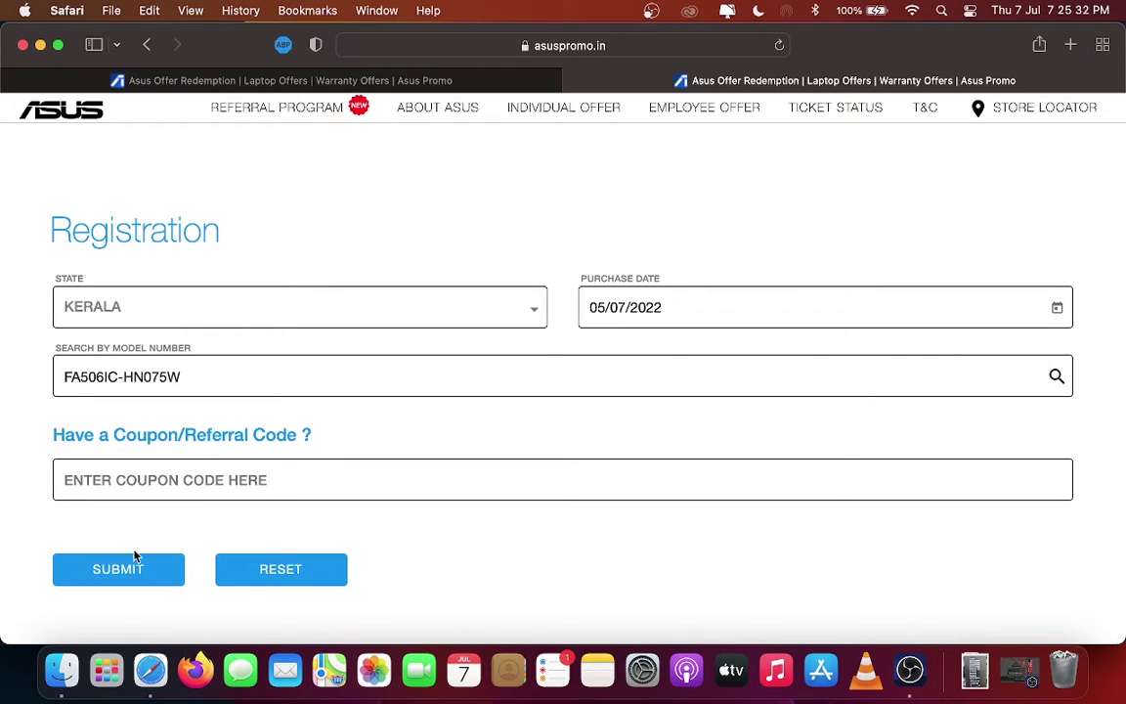
# Submit the registration details and scroll through the Back to College offers
pyautogui.click(136, 579)
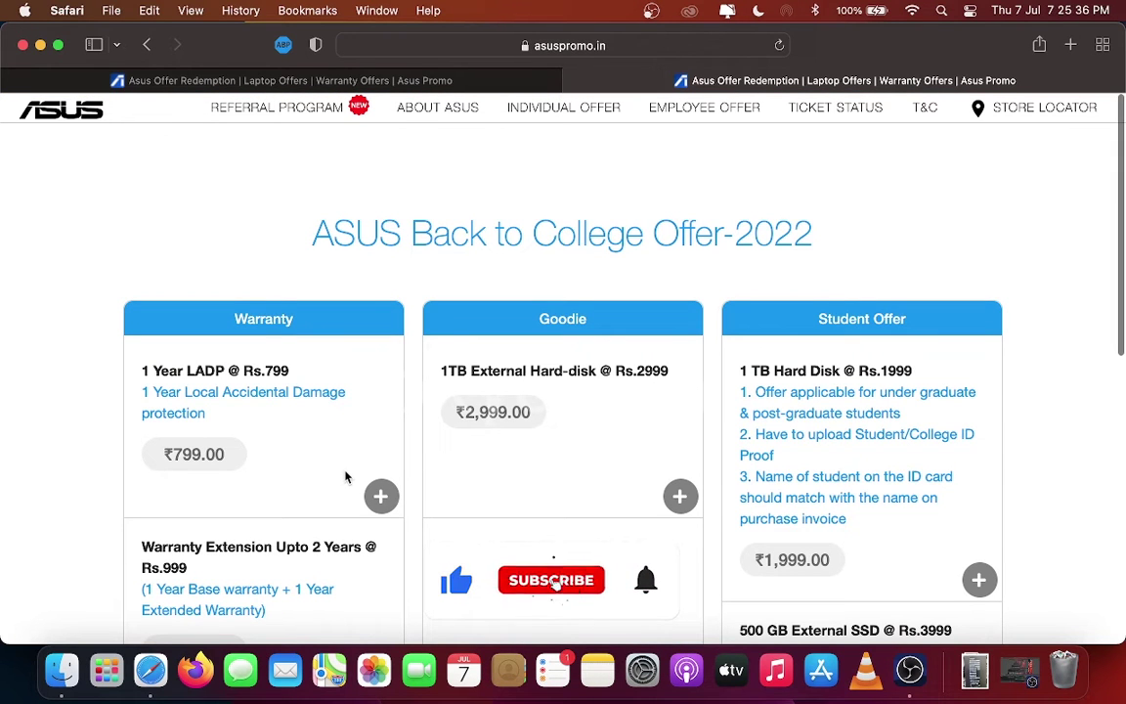
pyautogui.scroll(-5, 631, 338)
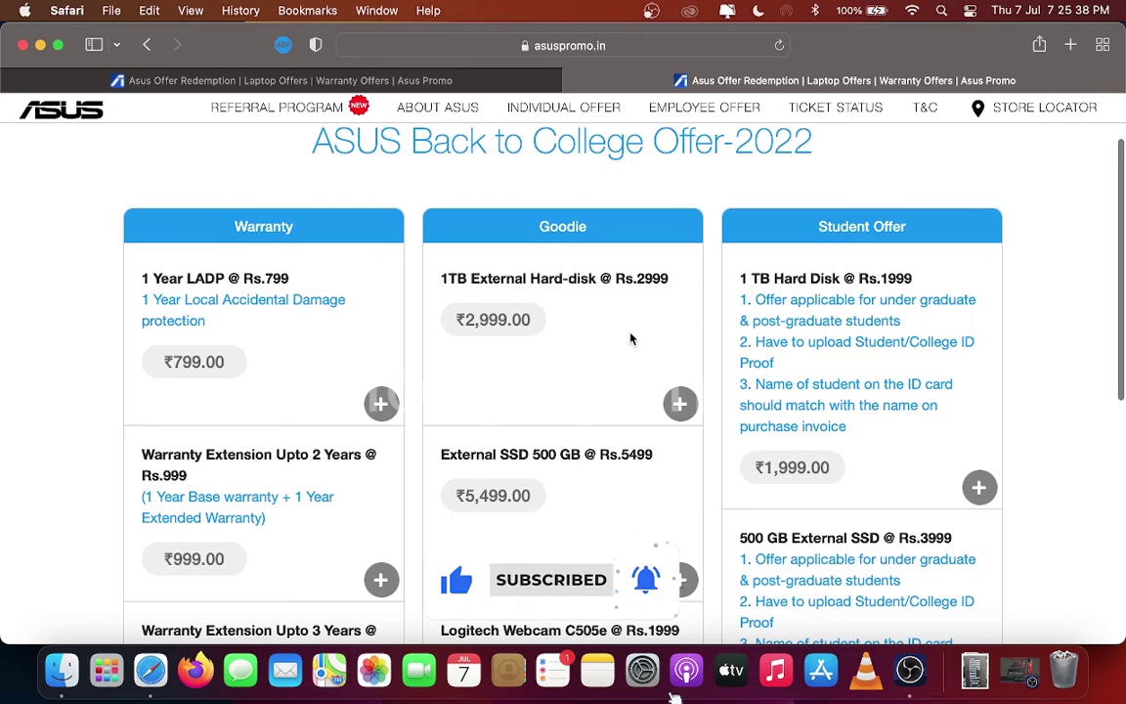
pyautogui.scroll(-2, 630, 338)
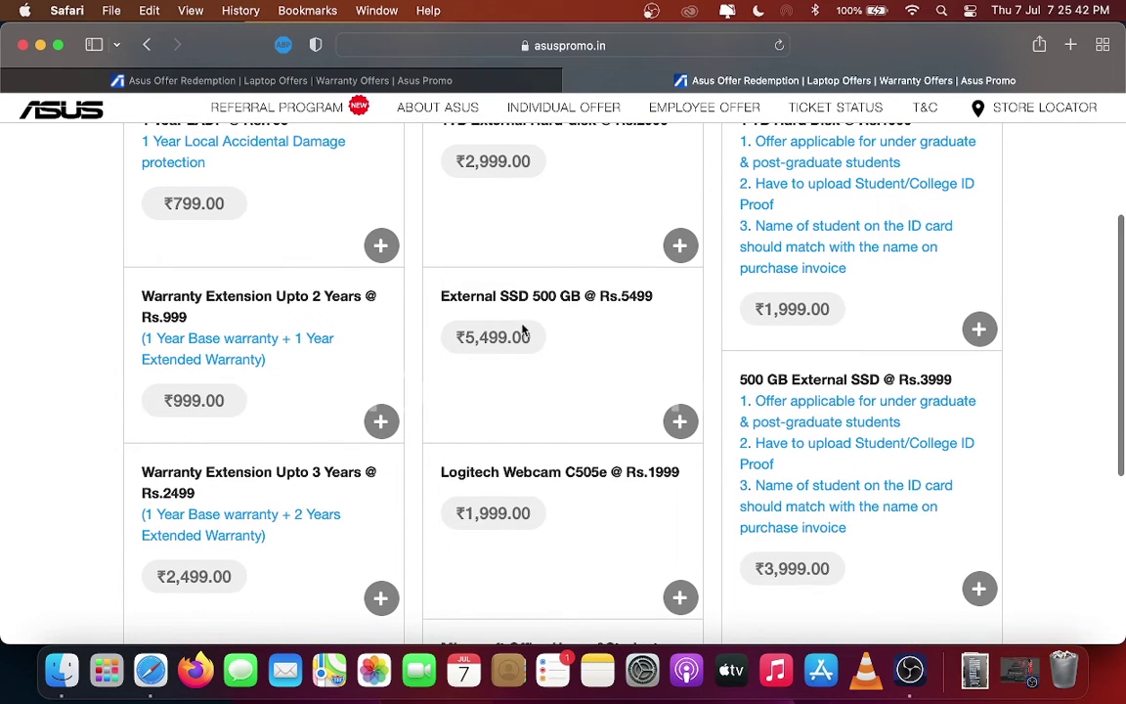
pyautogui.scroll(-4, 531, 407)
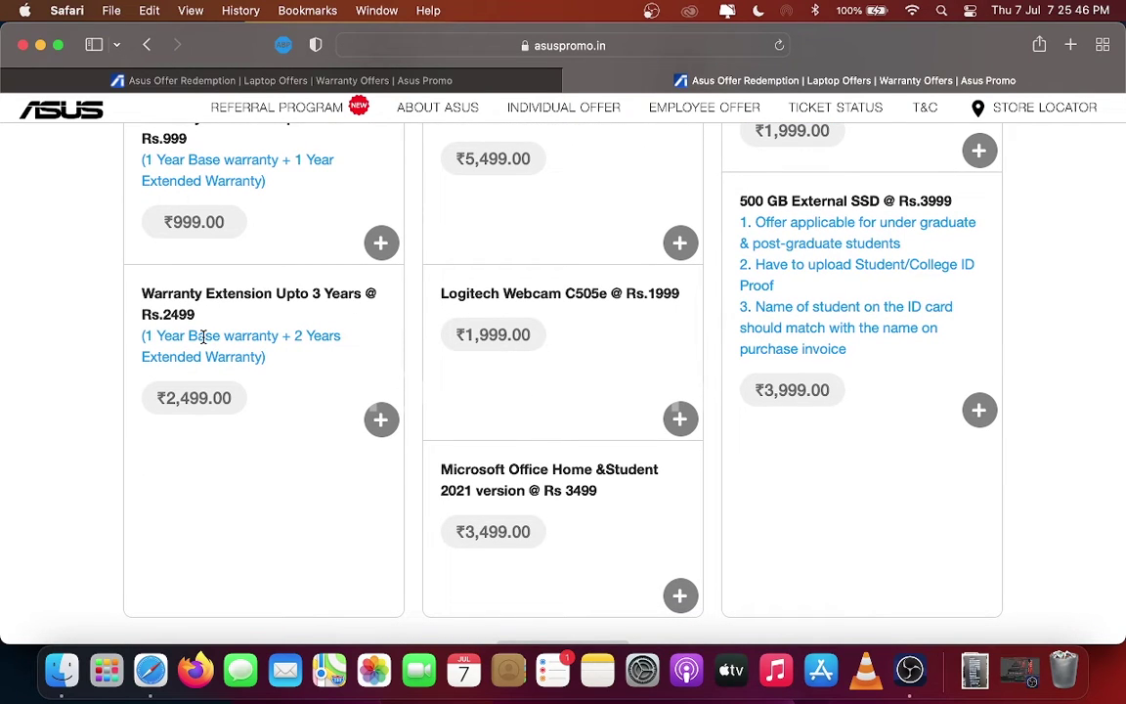
# Add the Warranty Extension Upto 3 Years offer, bringing the cart total to ₹2,499.00
pyautogui.click(380, 421)
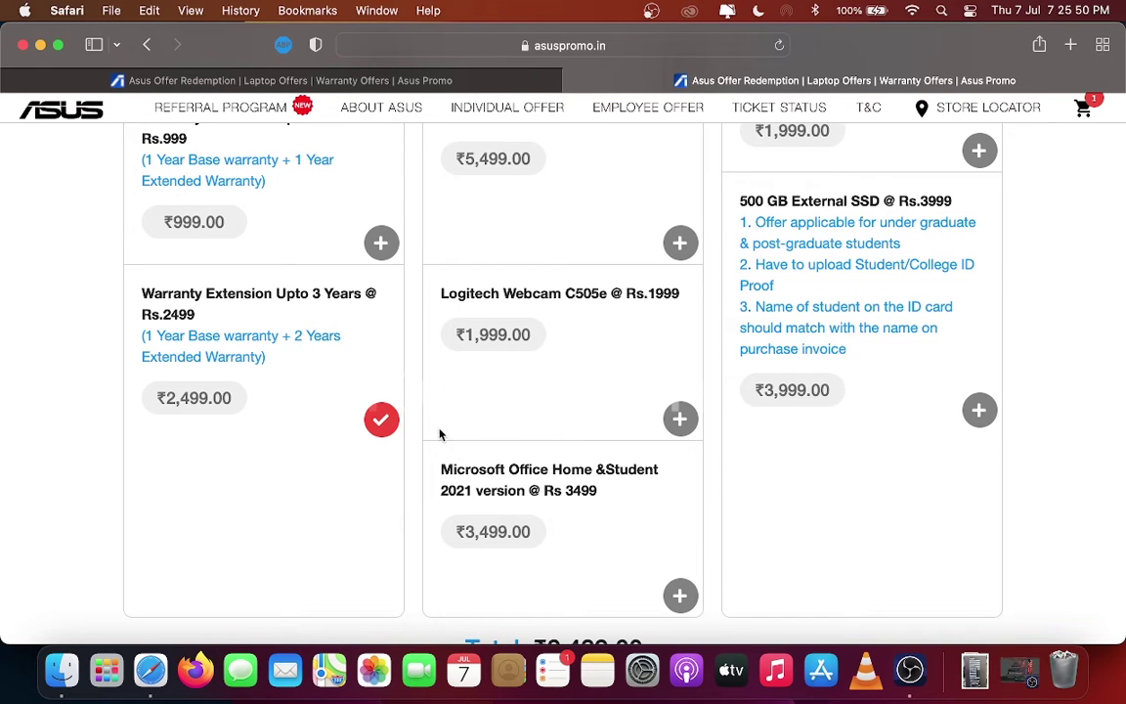
pyautogui.scroll(-4, 518, 460)
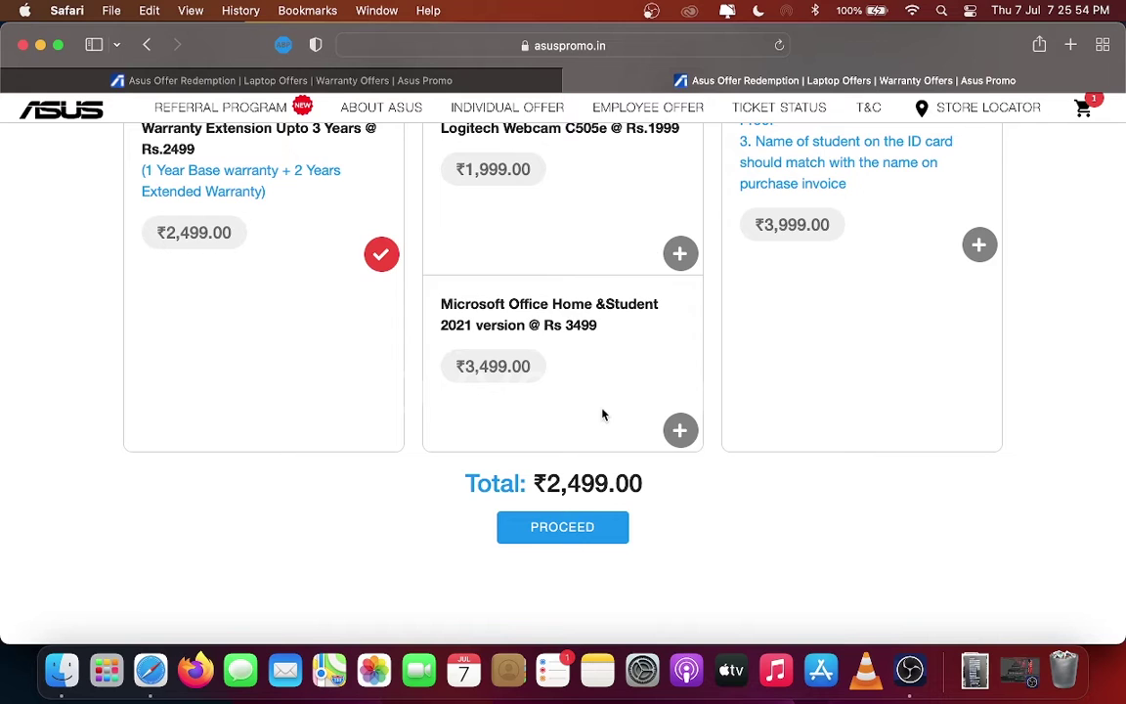
pyautogui.scroll(2, 537, 283)
pyautogui.scroll(-3, 533, 344)
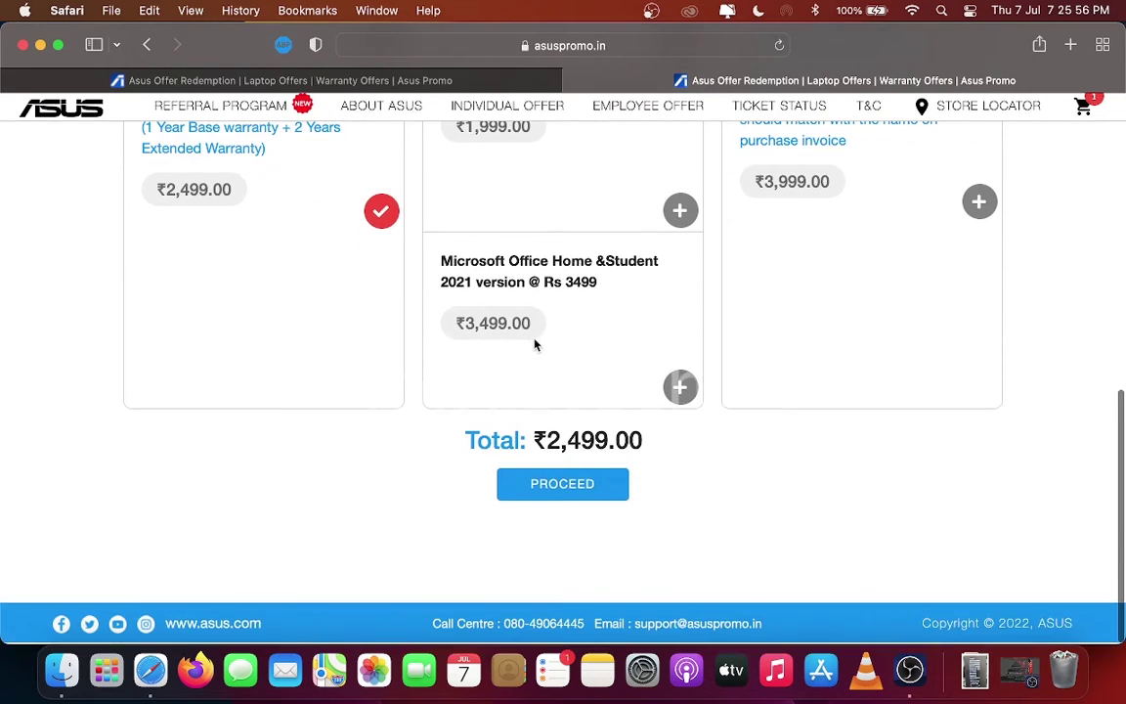
pyautogui.scroll(1, 533, 344)
pyautogui.scroll(-1, 534, 346)
pyautogui.scroll(2, 788, 493)
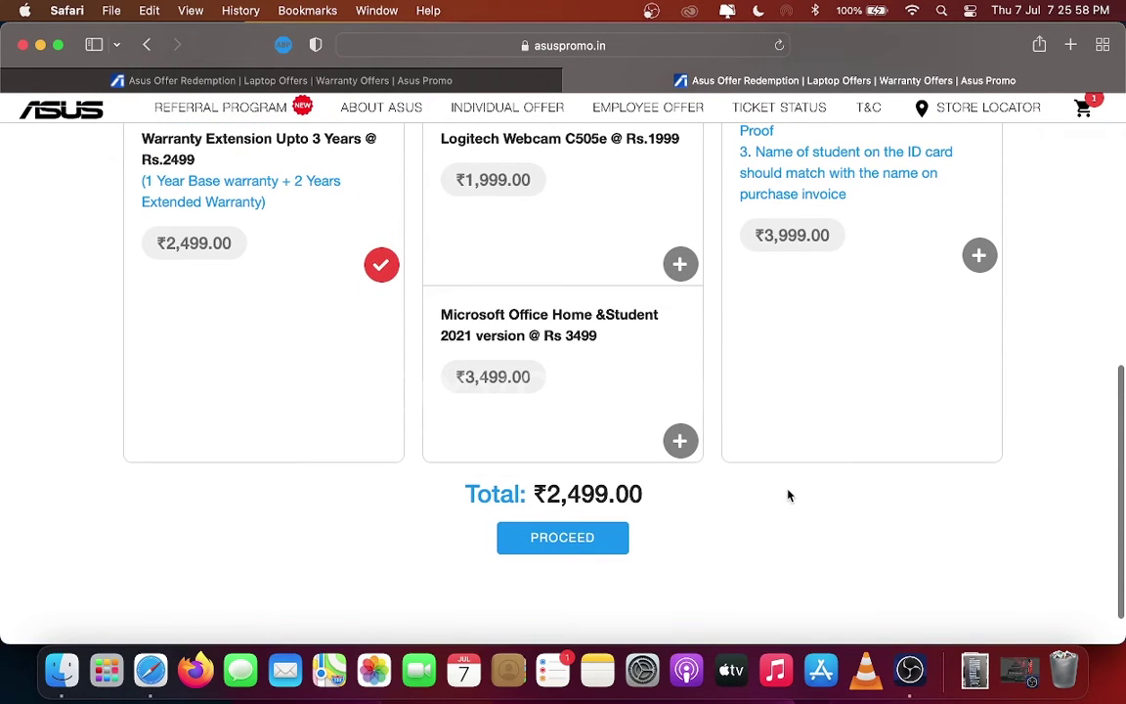
# Proceed with the offer, submit the mobile number and captcha, and validate the OTP
pyautogui.click(559, 554)
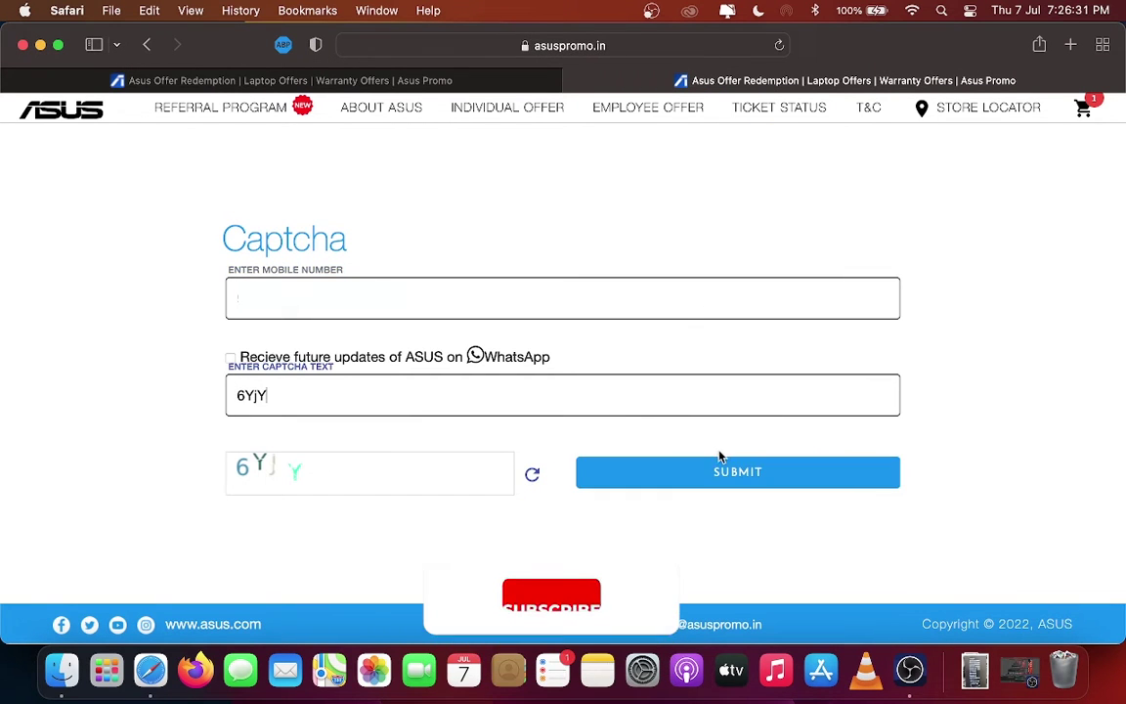
pyautogui.click(718, 471)
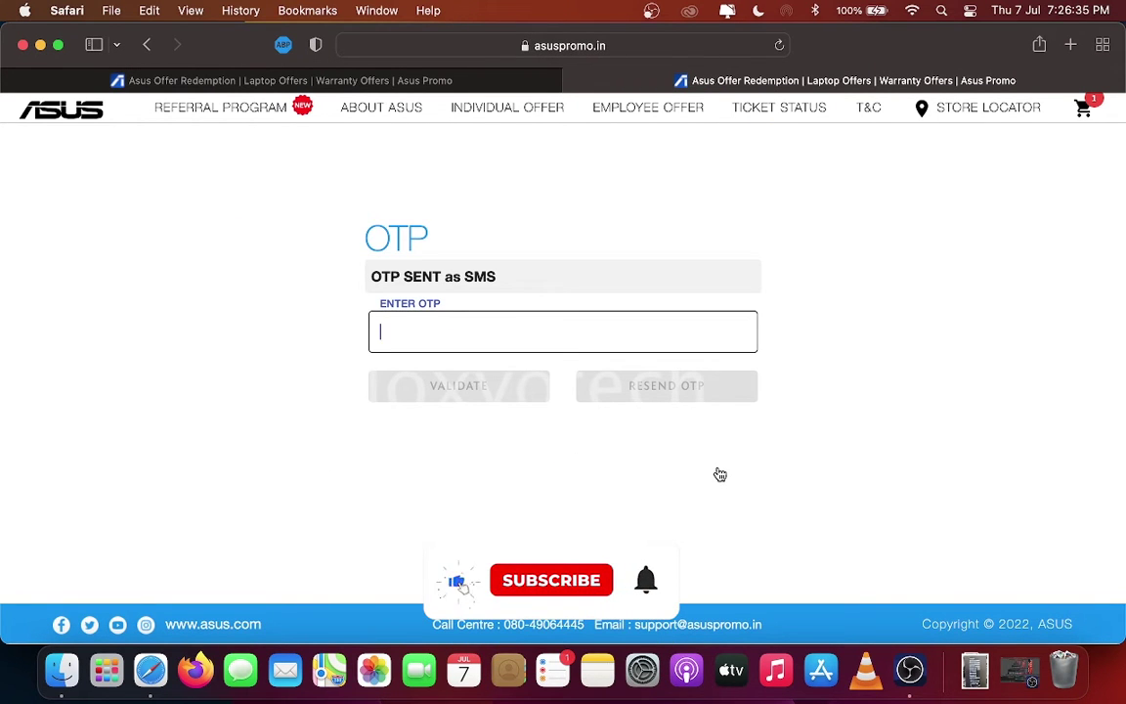
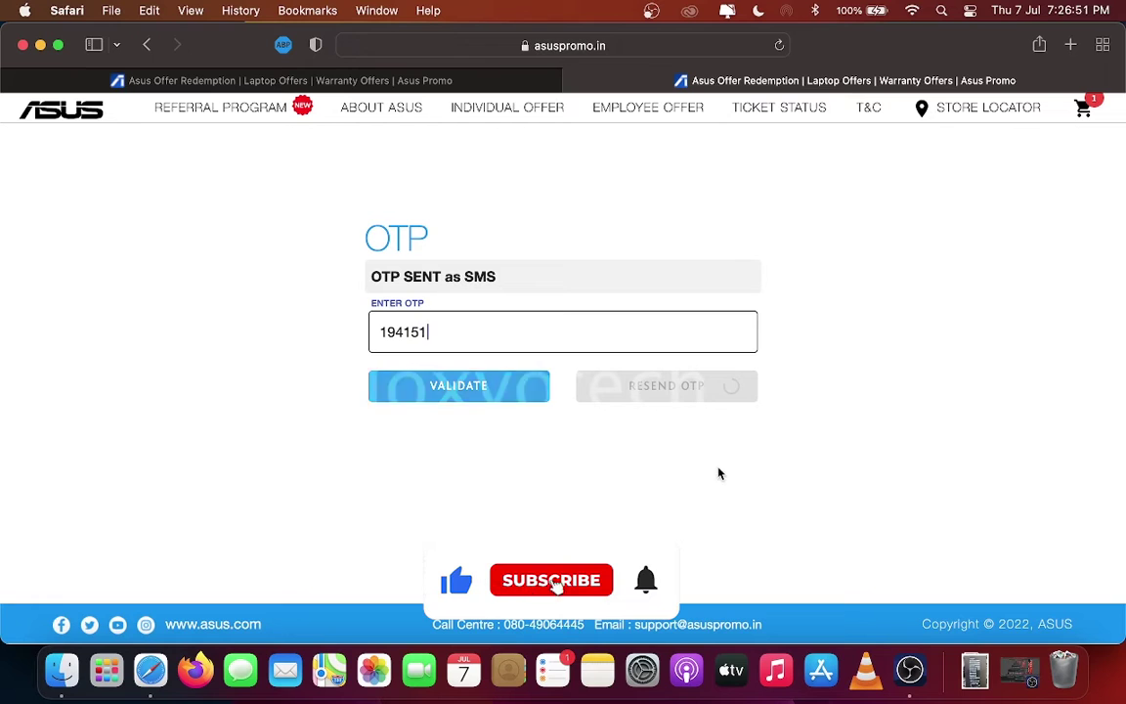
pyautogui.click(490, 391)
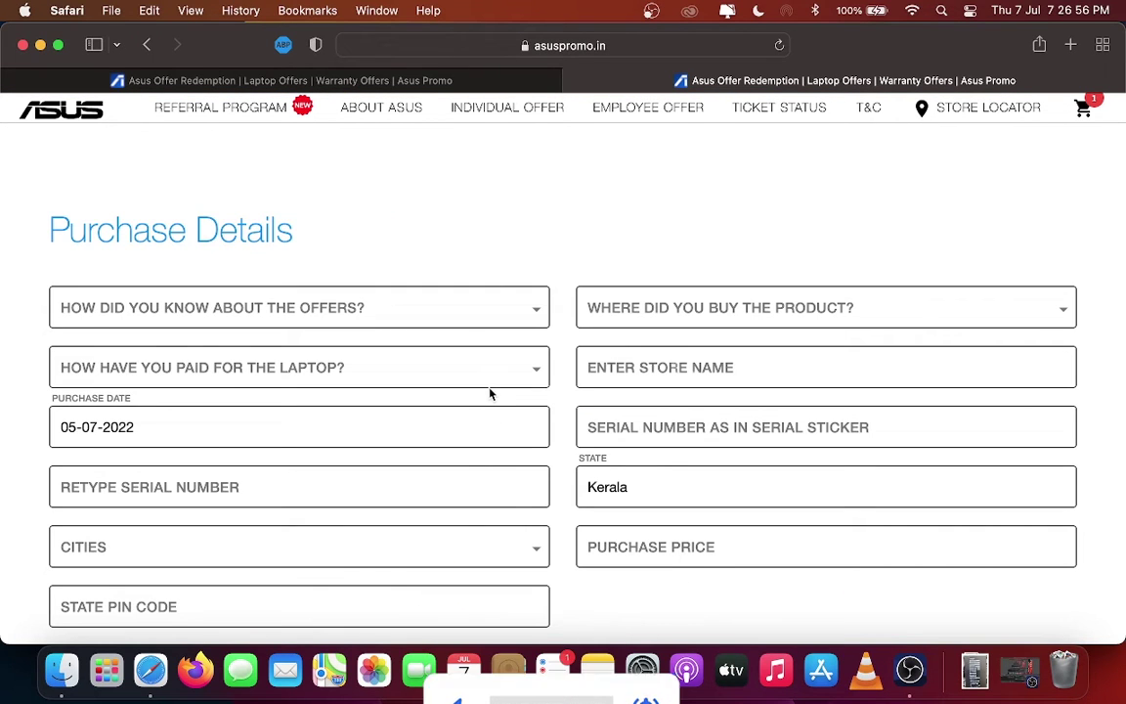
# Set offer source Google, place of purchase Multi-Branded Outlet, and the purchase city
pyautogui.click(88, 431)
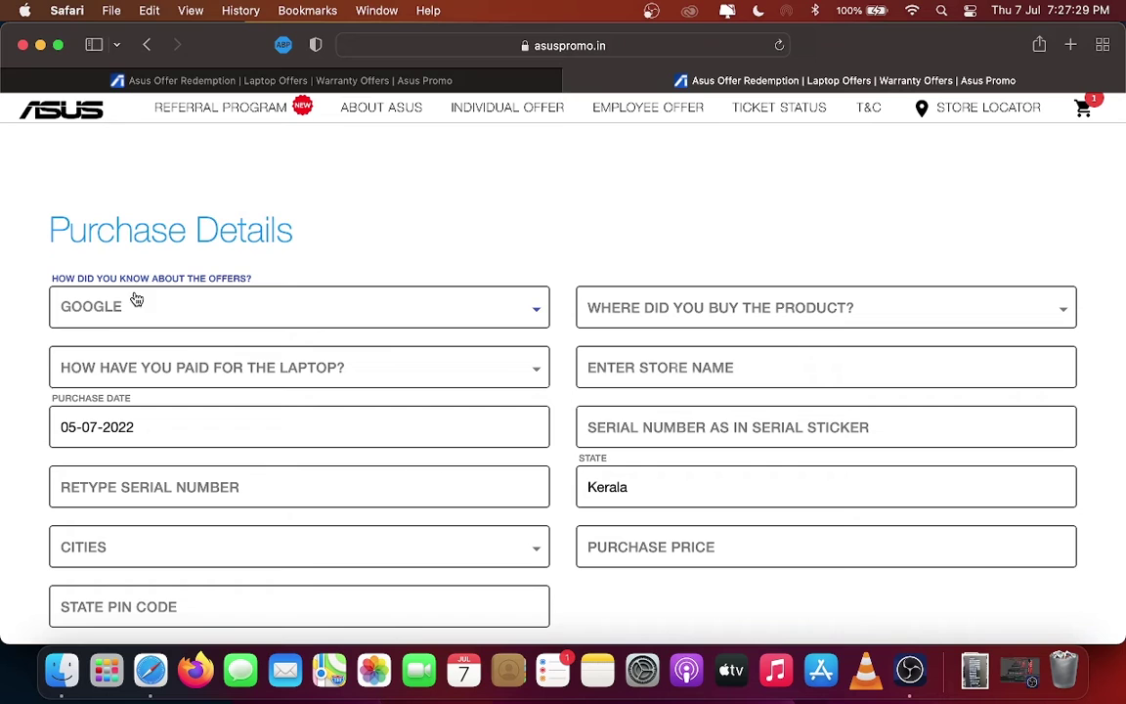
pyautogui.click(742, 305)
pyautogui.click(703, 391)
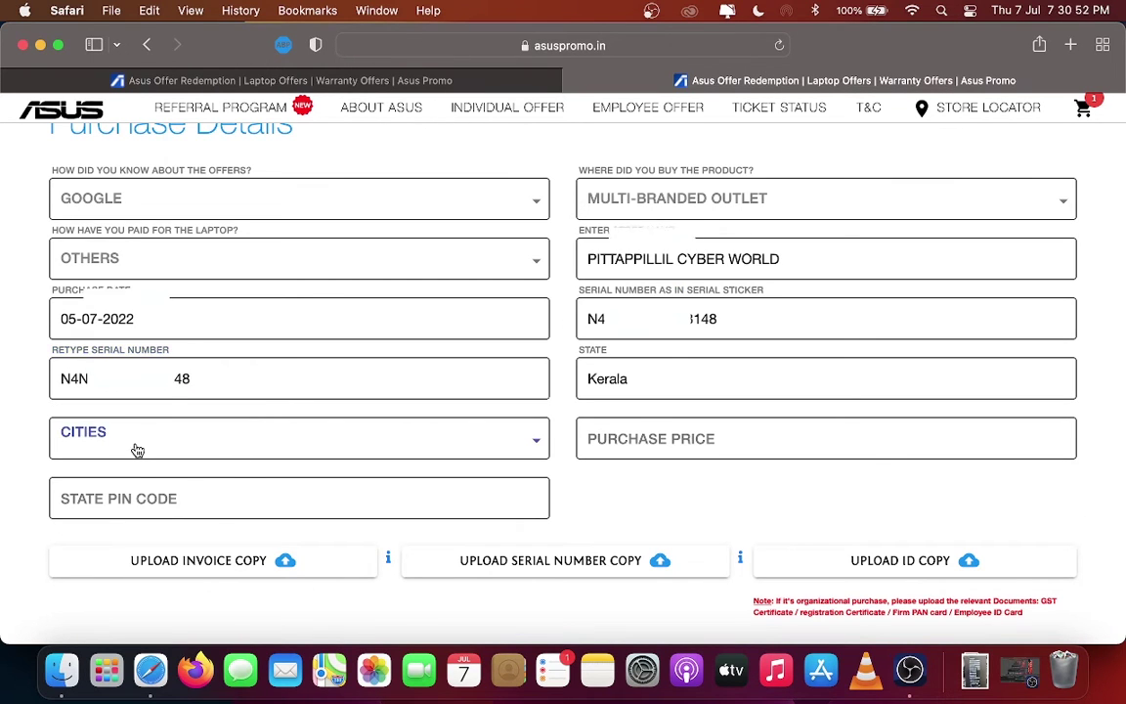
pyautogui.click(138, 453)
pyautogui.click(345, 364)
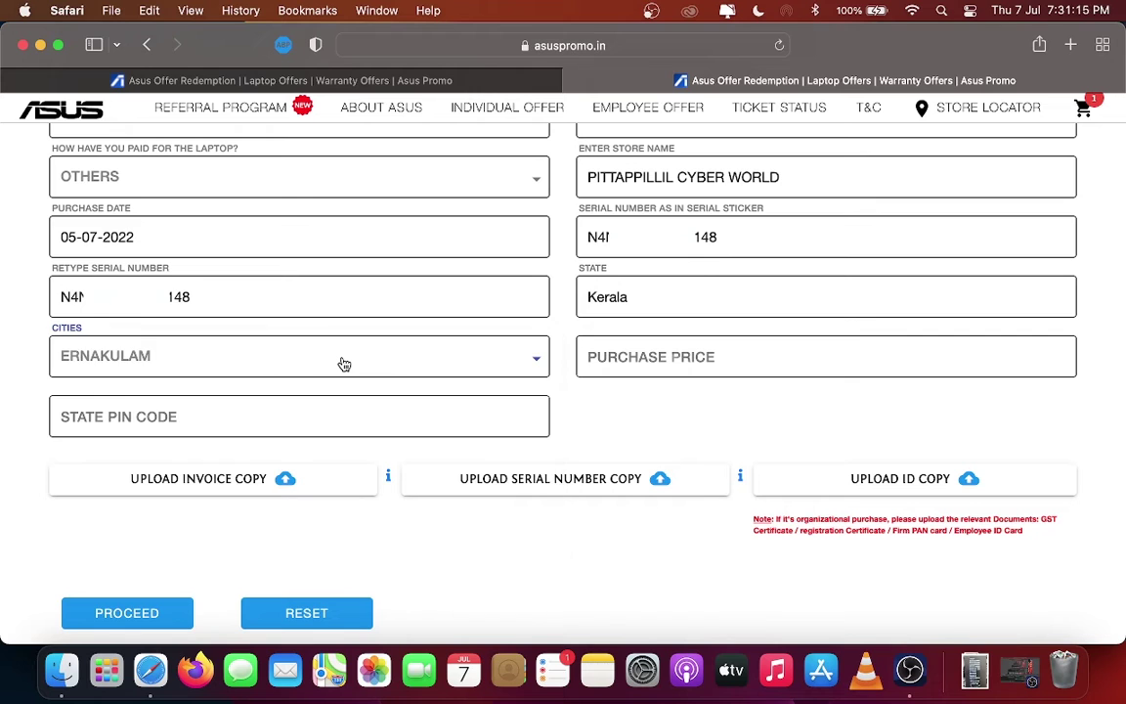
pyautogui.click(344, 363)
pyautogui.click(606, 357)
# Enter price 83000 and the pin code, and upload invoice.pdf as the invoice copy
pyautogui.write('83000')
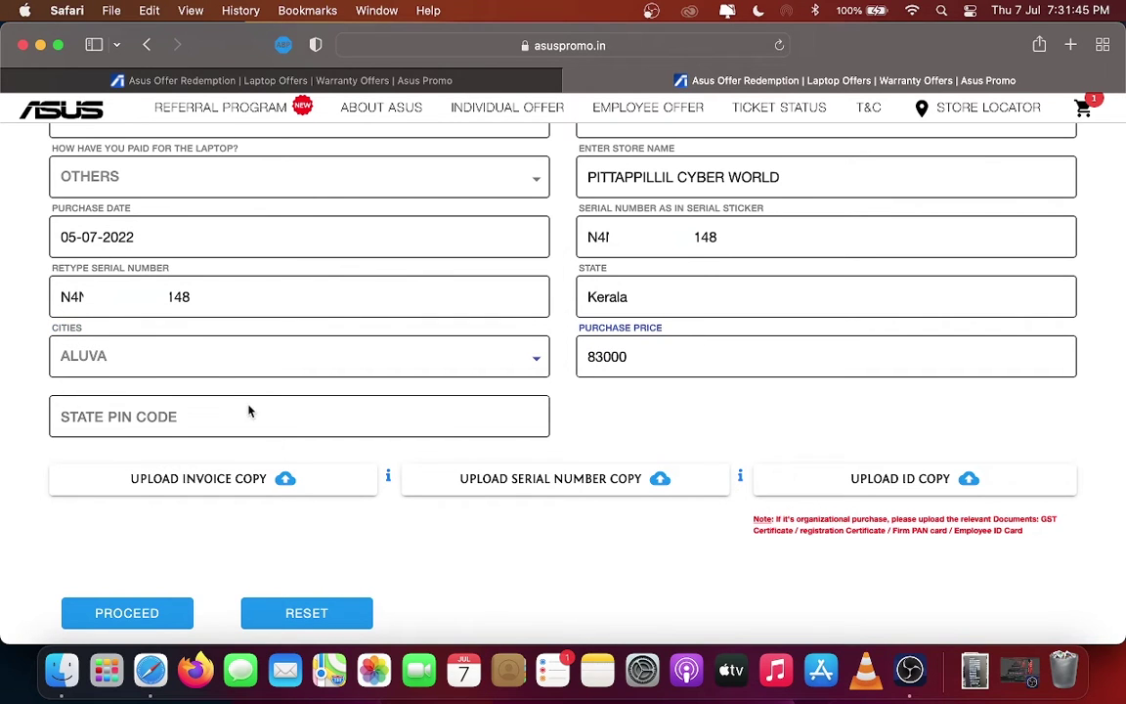
pyautogui.click(170, 419)
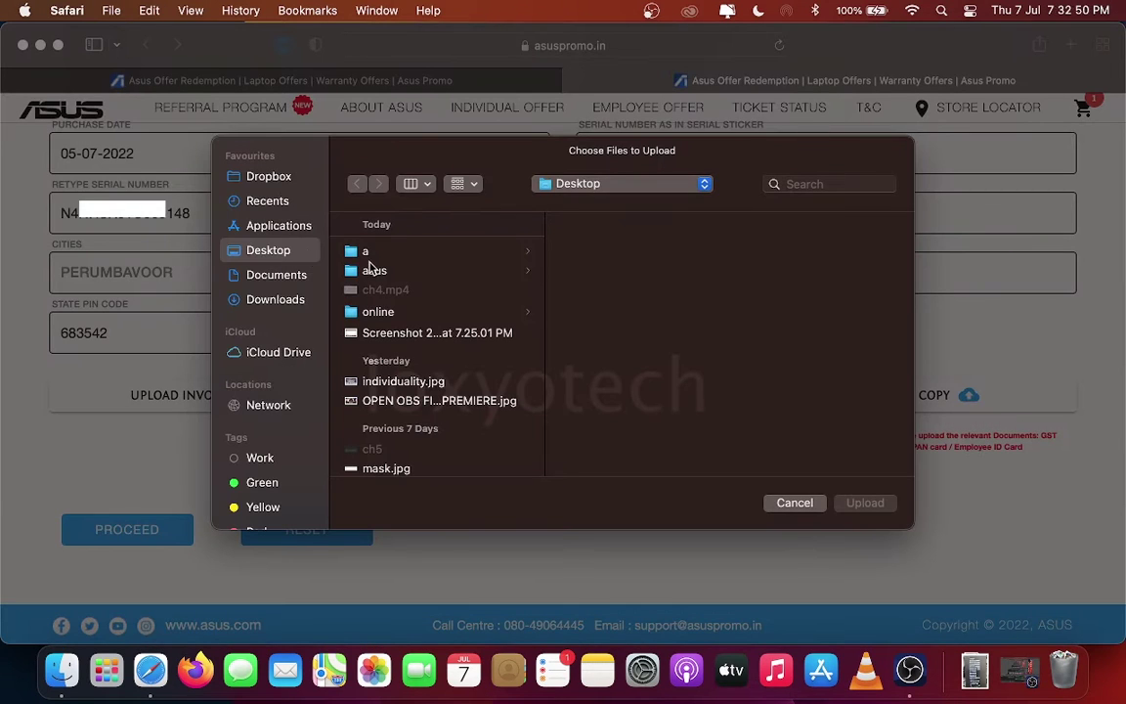
pyautogui.click(374, 269)
pyautogui.click(616, 290)
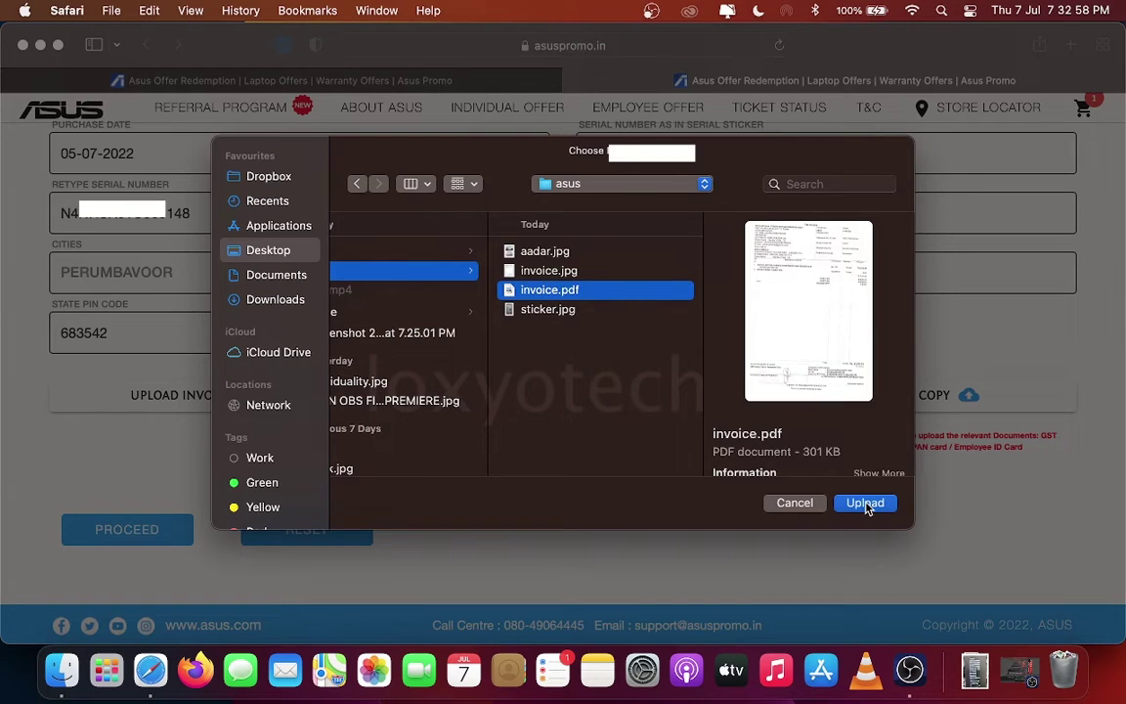
pyautogui.click(865, 503)
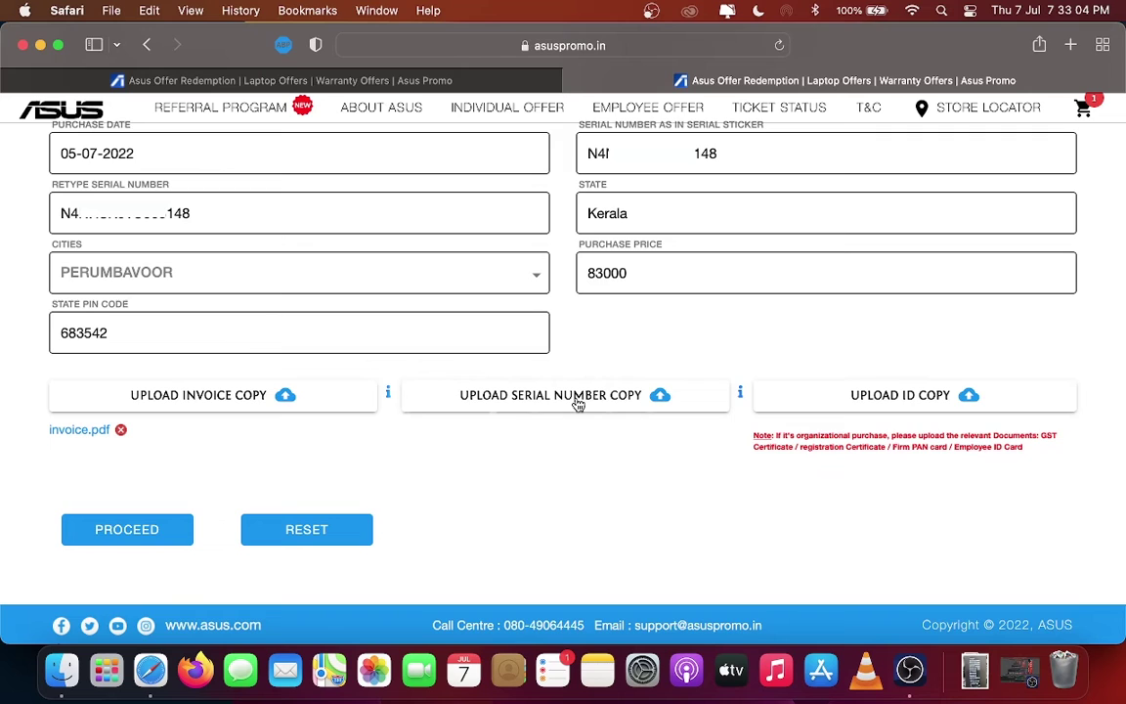
# Upload sticker.jpg as the serial-number copy and aadar.jpg as the ID copy
pyautogui.click(578, 396)
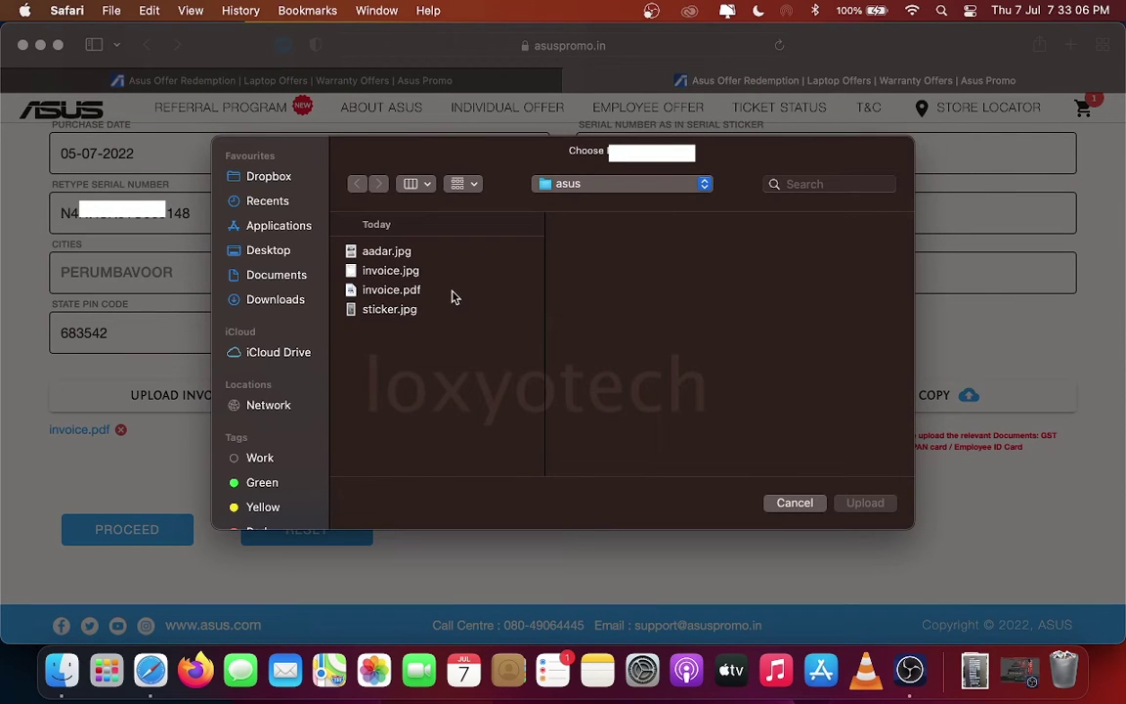
pyautogui.click(391, 309)
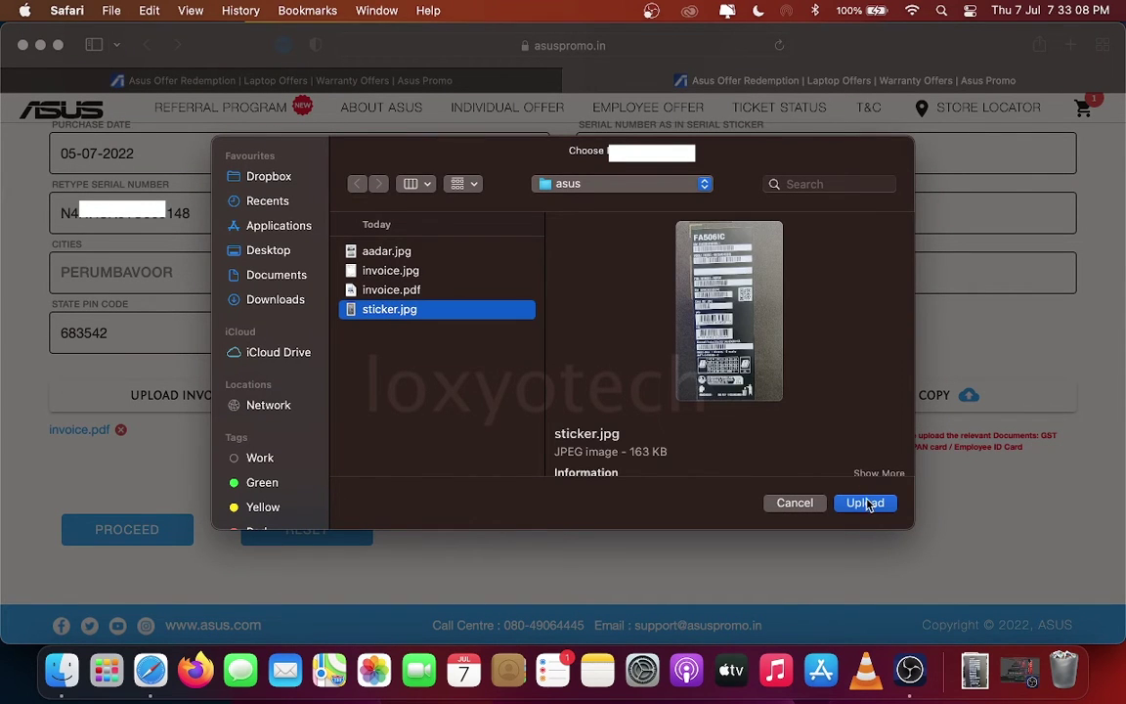
pyautogui.click(865, 502)
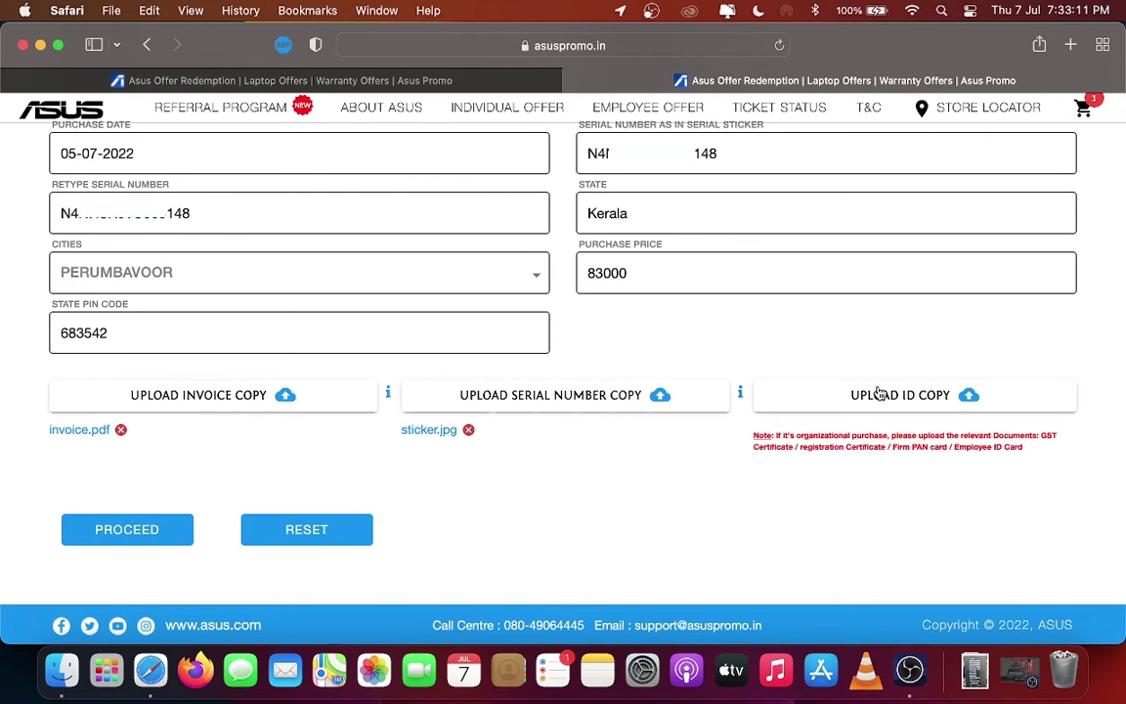
pyautogui.click(877, 392)
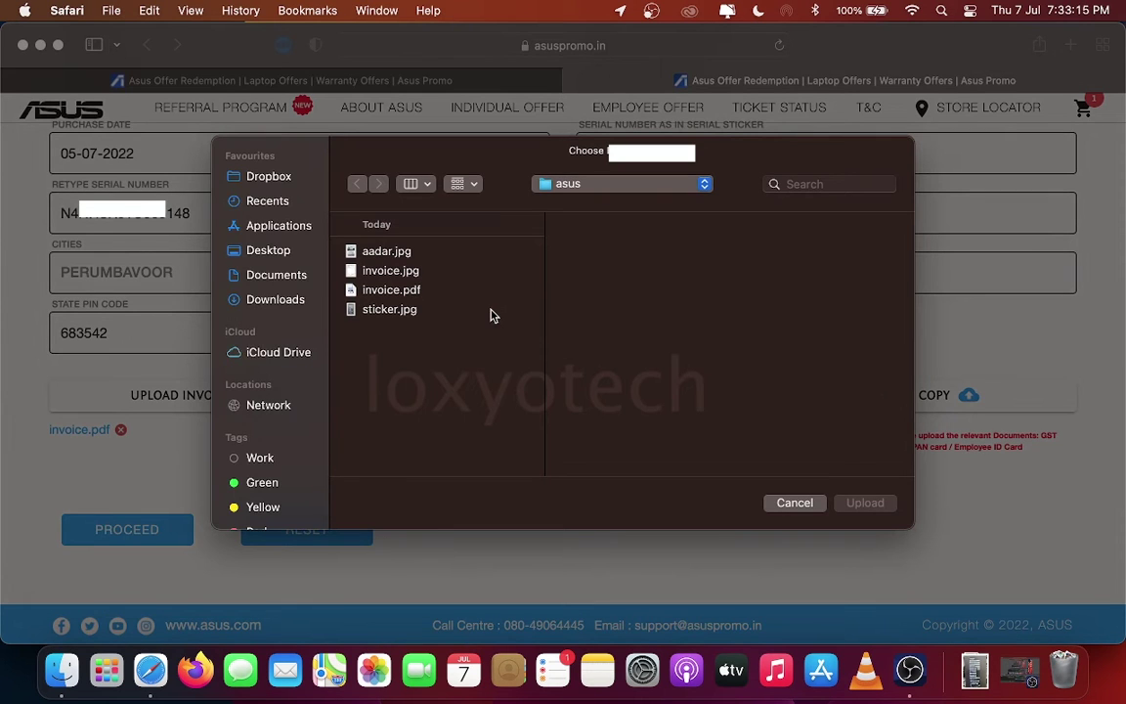
pyautogui.click(391, 251)
pyautogui.click(875, 503)
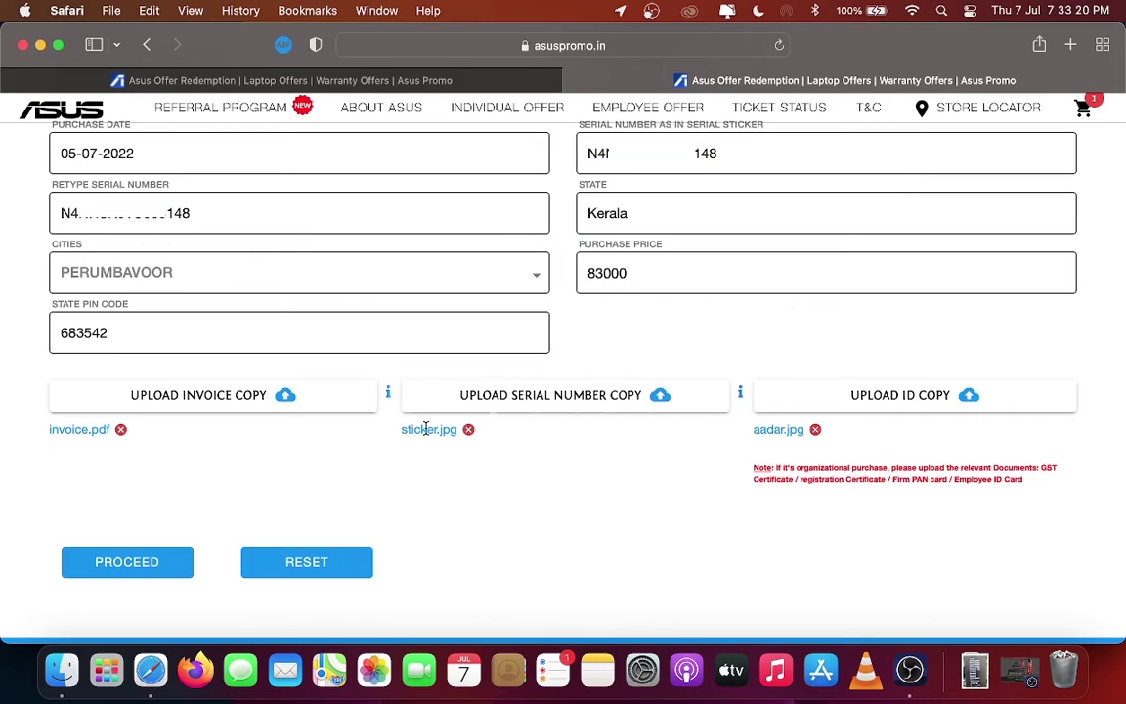
# On Personal Details, enter the customer's full name and e-mail, confirming the e-mail
pyautogui.click(133, 558)
pyautogui.click(163, 309)
pyautogui.write('S')
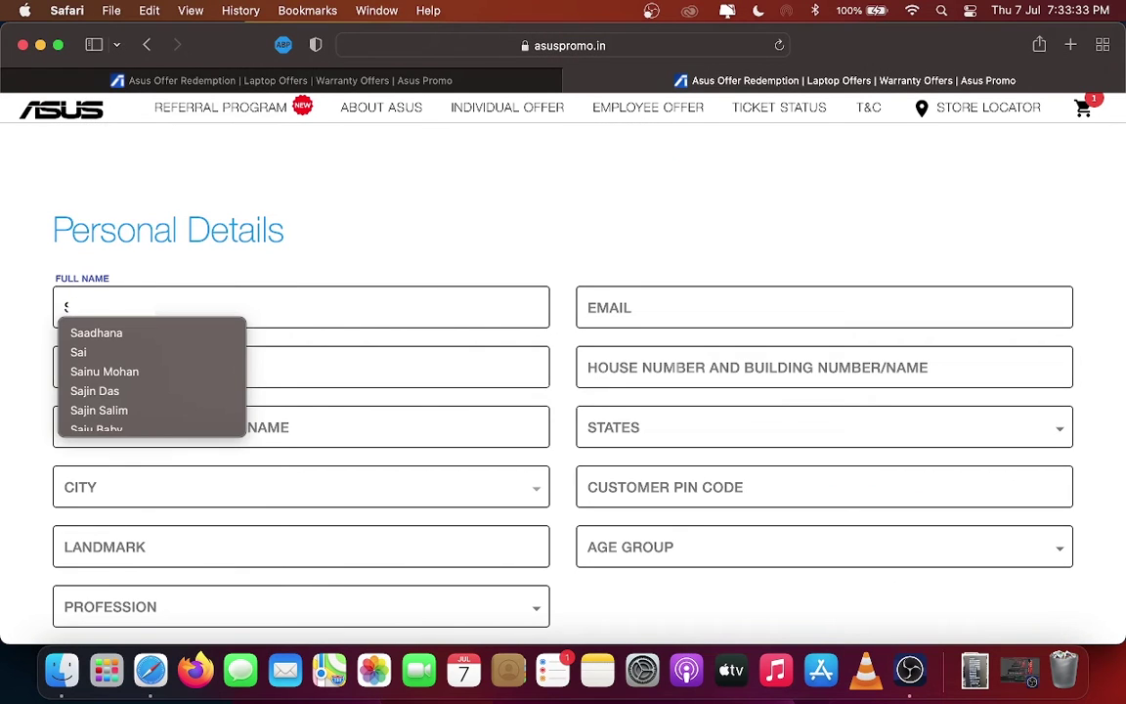
pyautogui.click(643, 309)
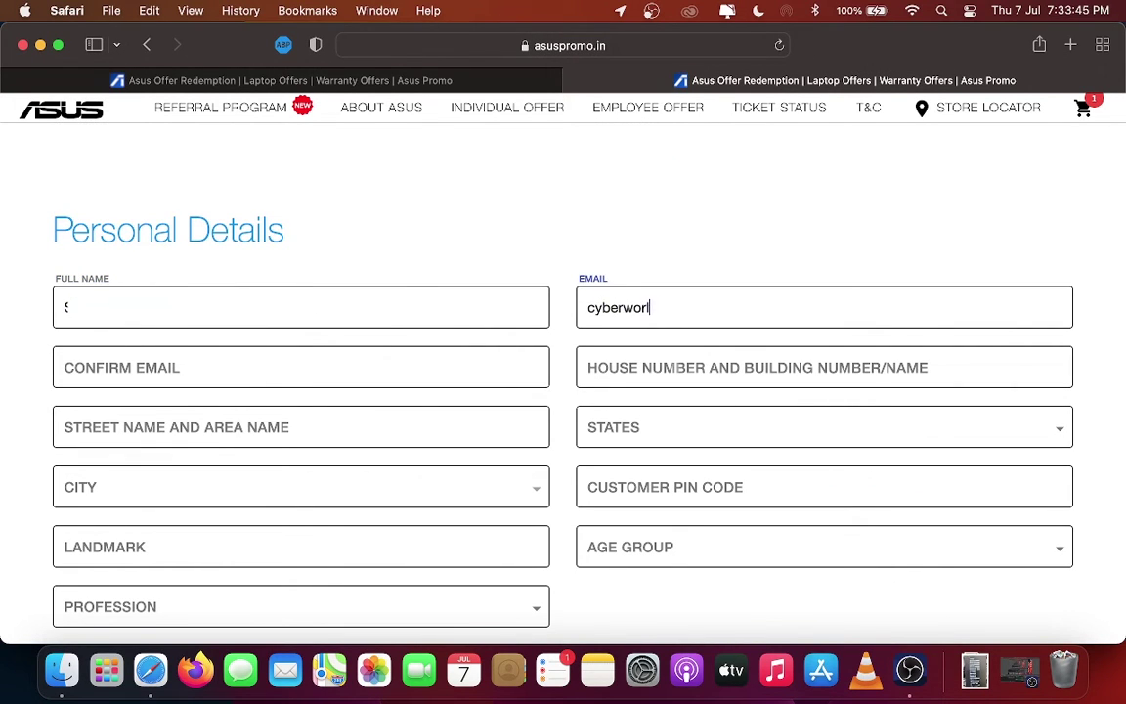
pyautogui.click(397, 354)
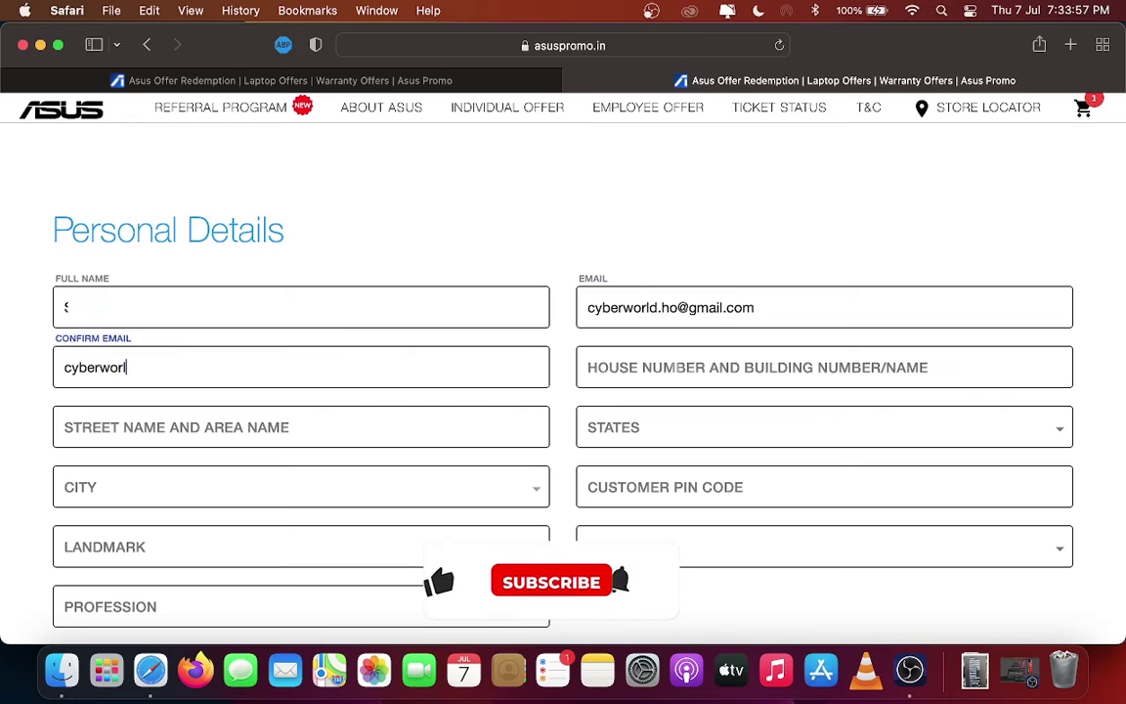
# Fill in the customer's house name and street, then choose their state
pyautogui.click(674, 369)
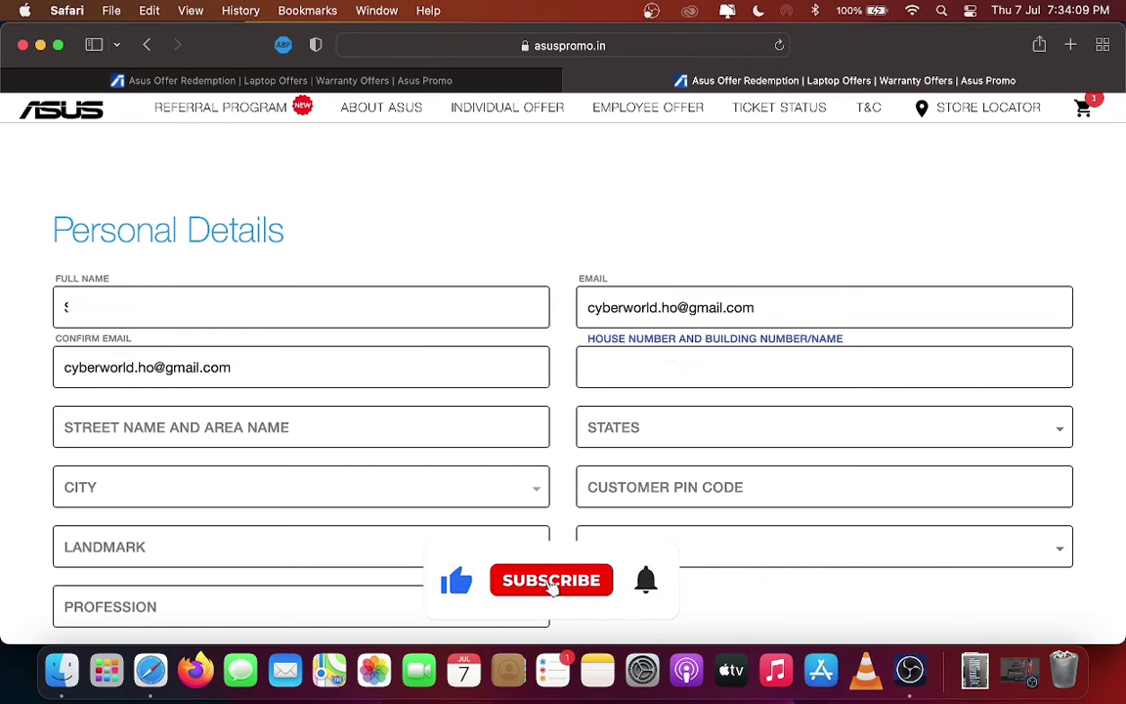
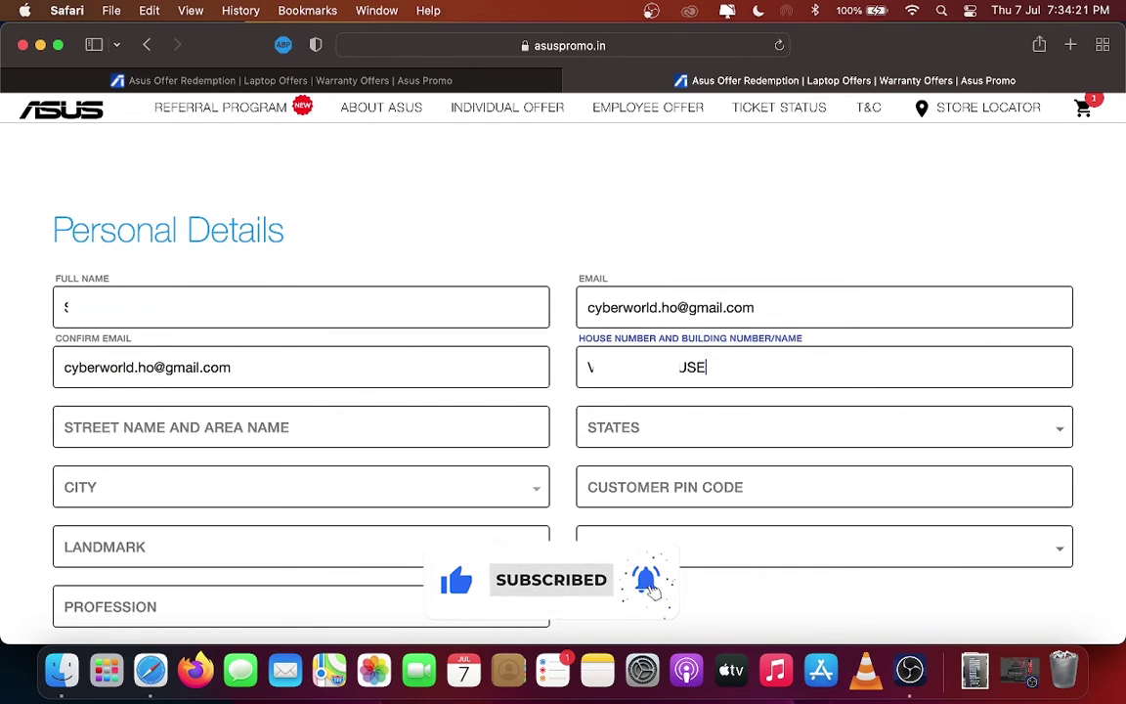
pyautogui.click(293, 428)
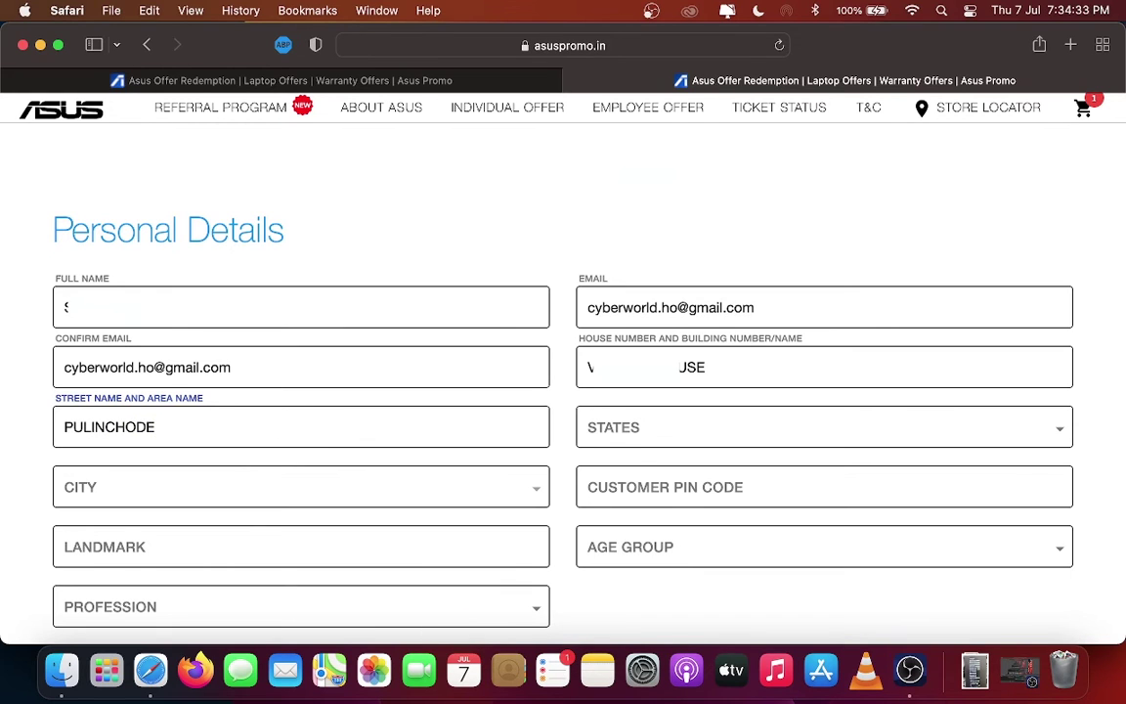
pyautogui.click(684, 427)
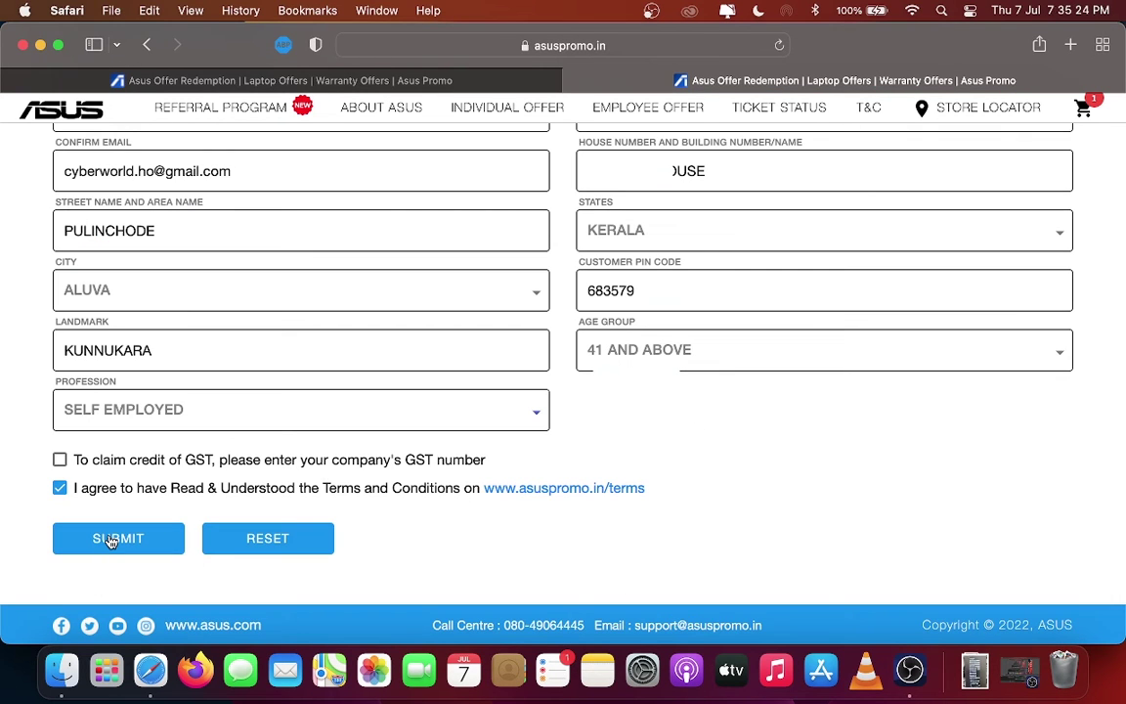
# Submit the registration, screenshot the confirmation, and select the issued ticket number
pyautogui.click(112, 541)
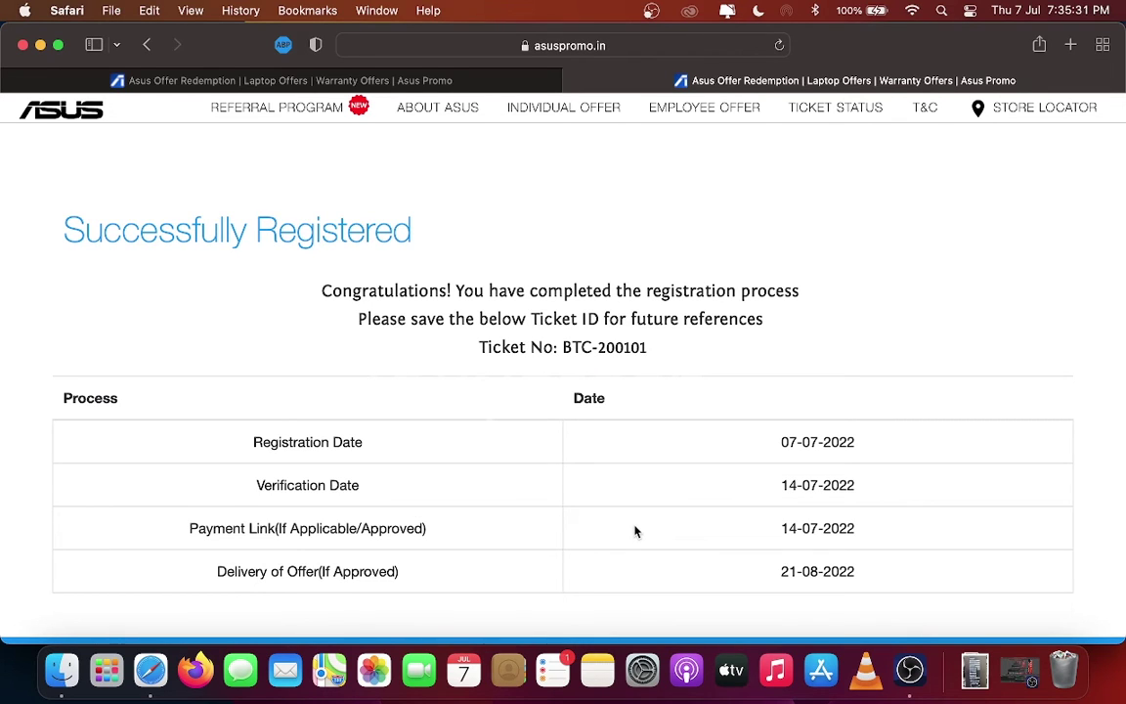
pyautogui.press('super+shift+3')
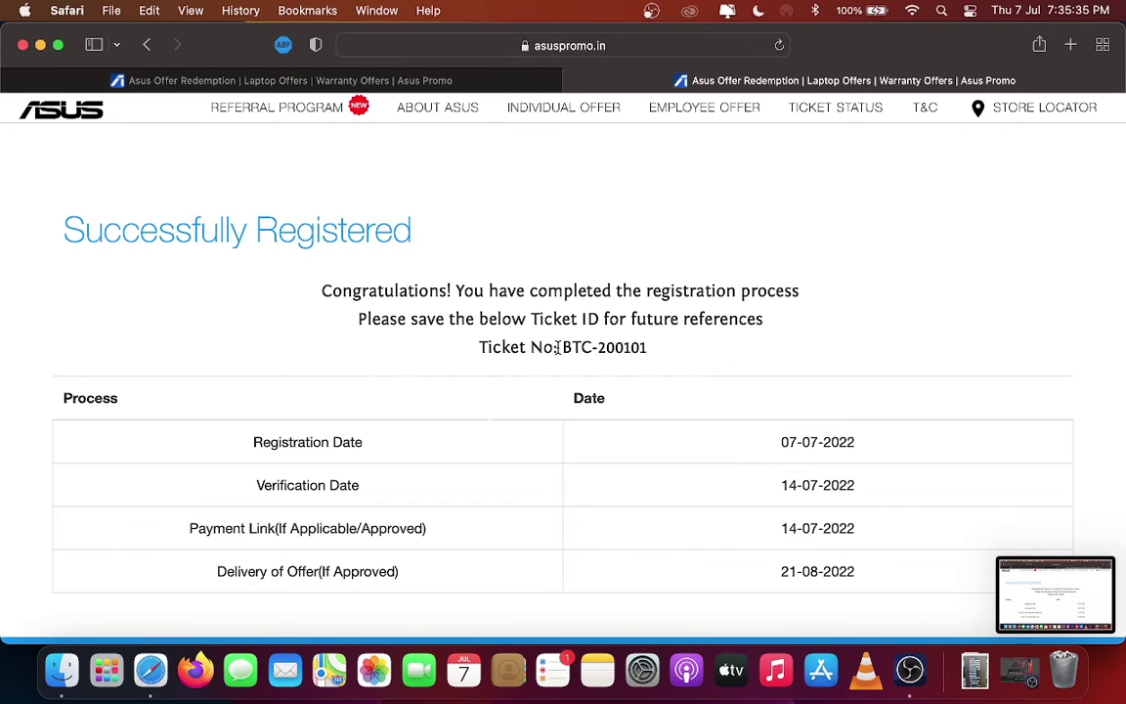
pyautogui.moveTo(654, 353); pyautogui.dragTo(628, 348)
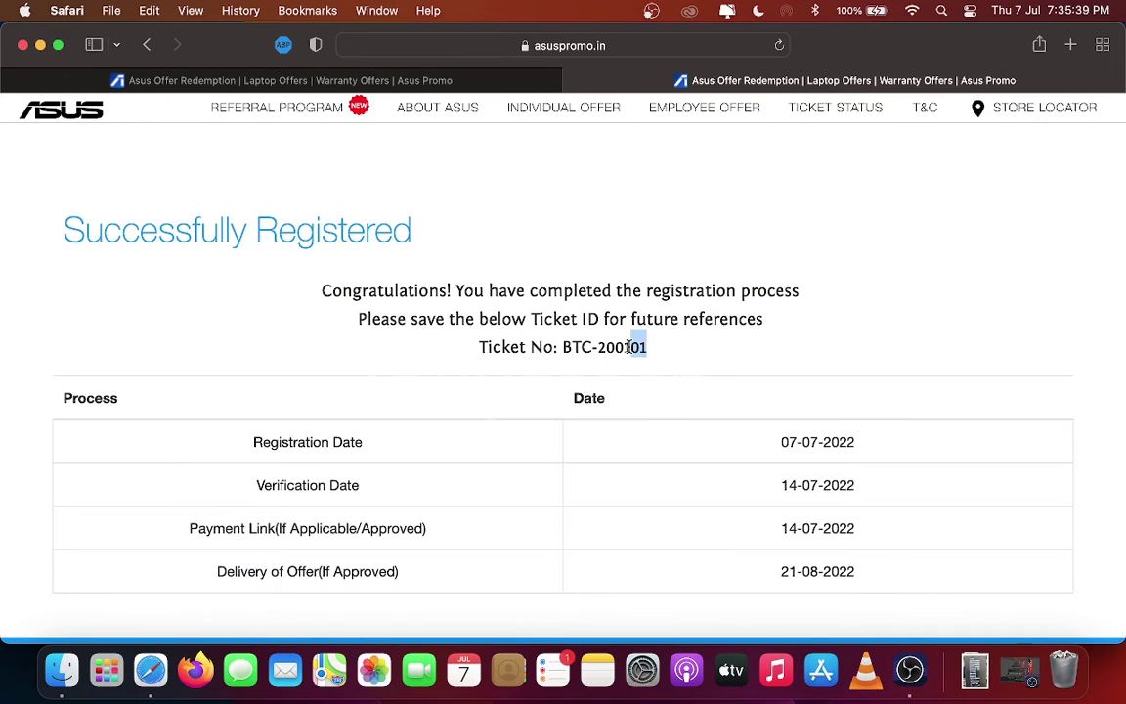
pyautogui.click(627, 344)
pyautogui.moveTo(653, 350); pyautogui.dragTo(535, 348)
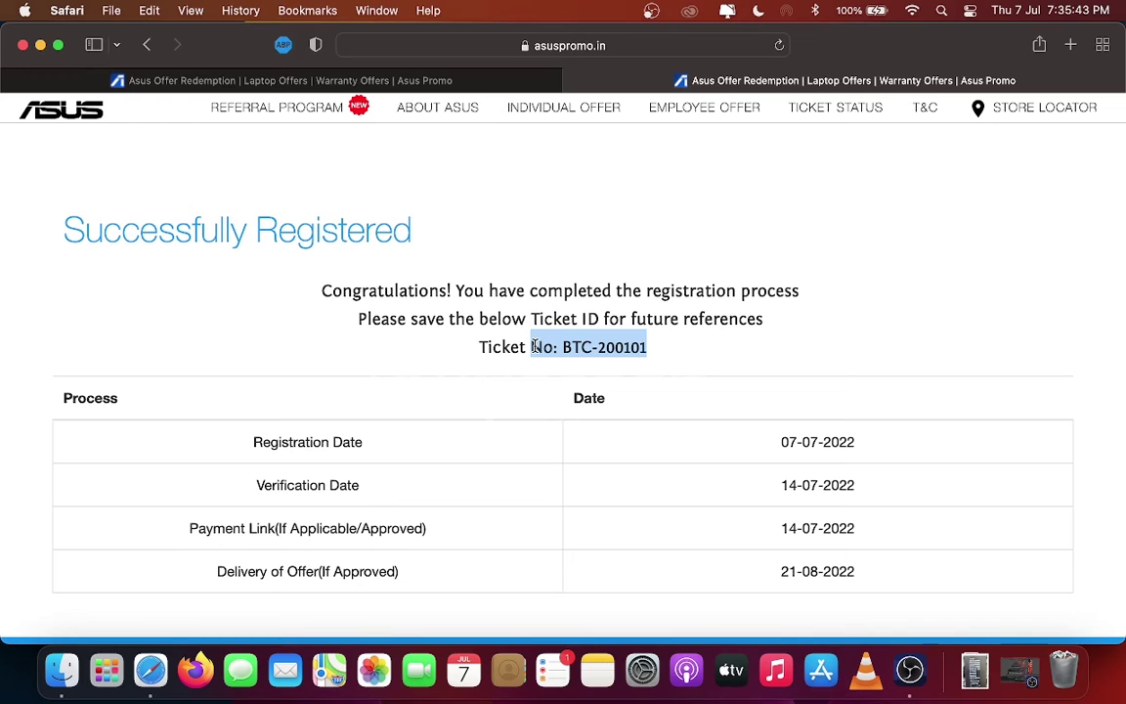
pyautogui.click(585, 341)
pyautogui.scroll(-2, 585, 341)
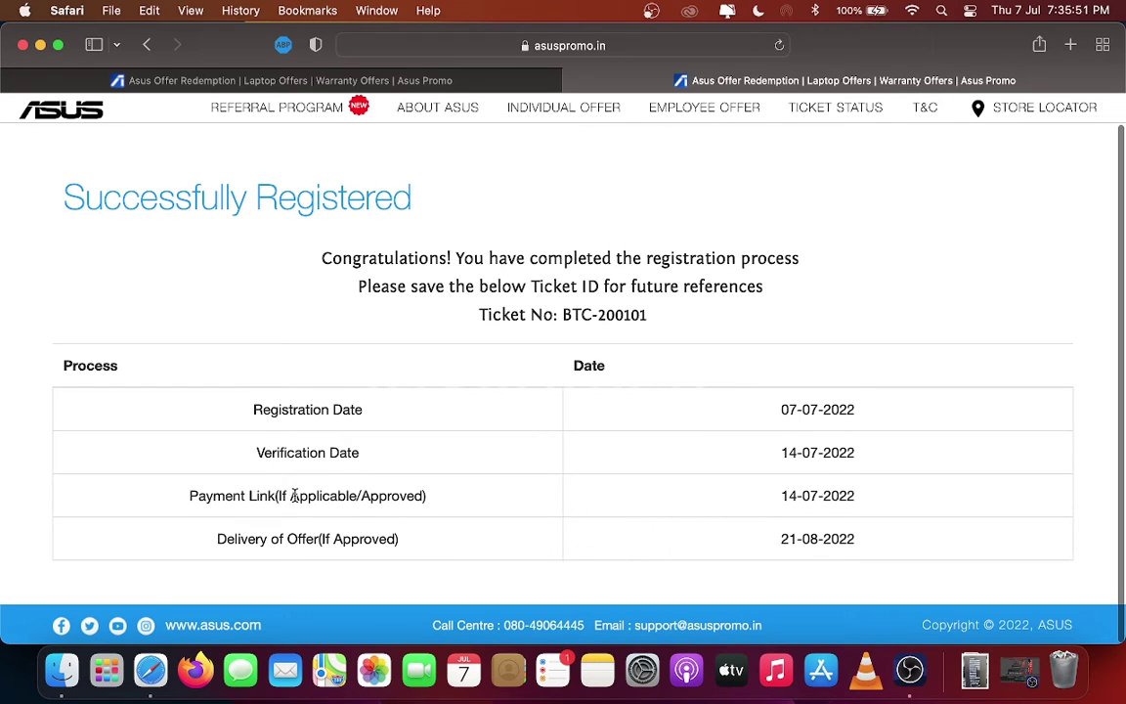
pyautogui.moveTo(648, 315); pyautogui.dragTo(554, 312)
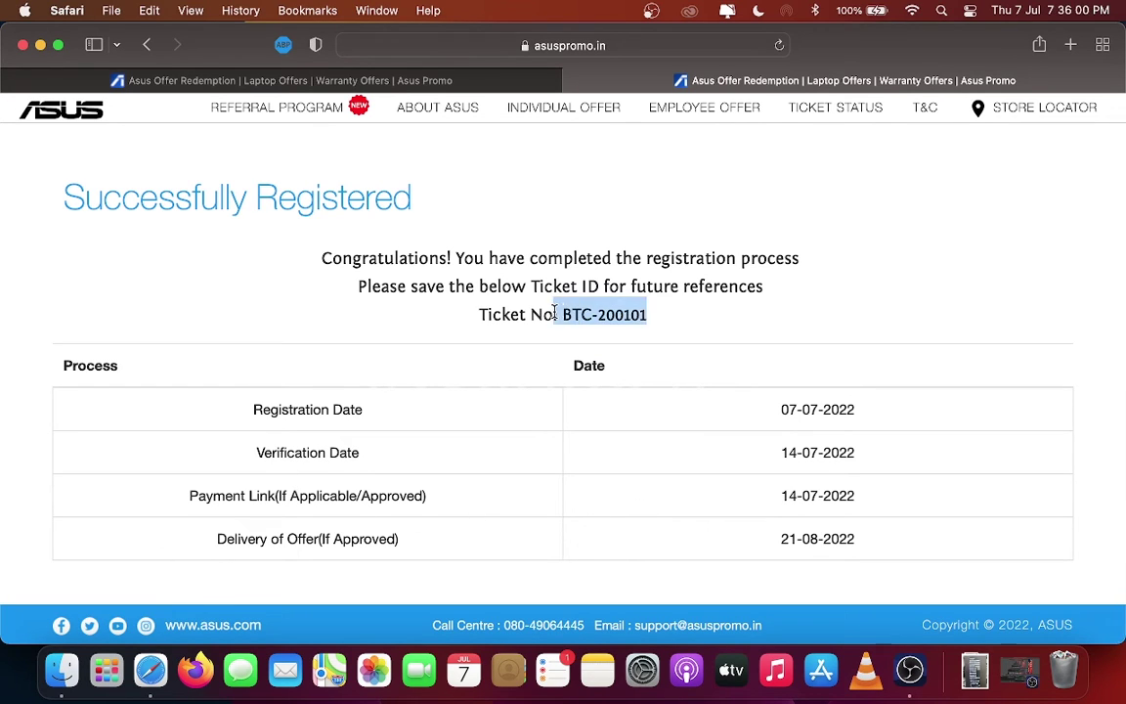
pyautogui.rightClick(607, 314)
# Copy the ticket number, paste it into Ticket Status, and submit with the captcha
pyautogui.click(633, 372)
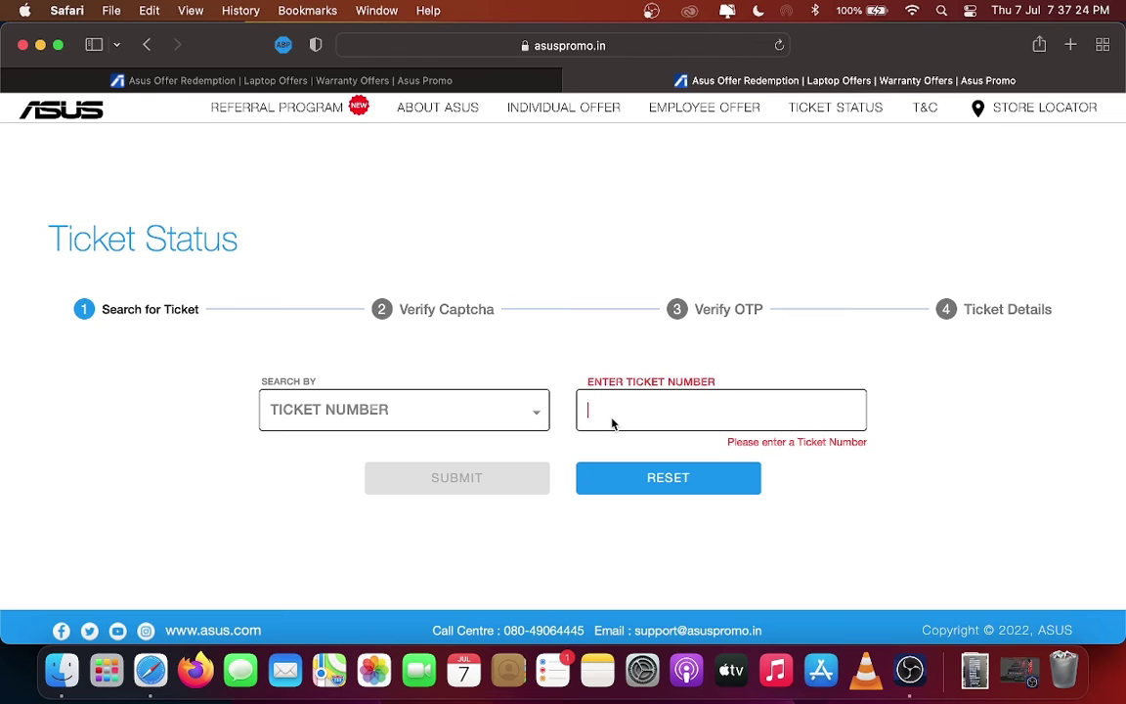
pyautogui.click(612, 422)
pyautogui.press('super+v')
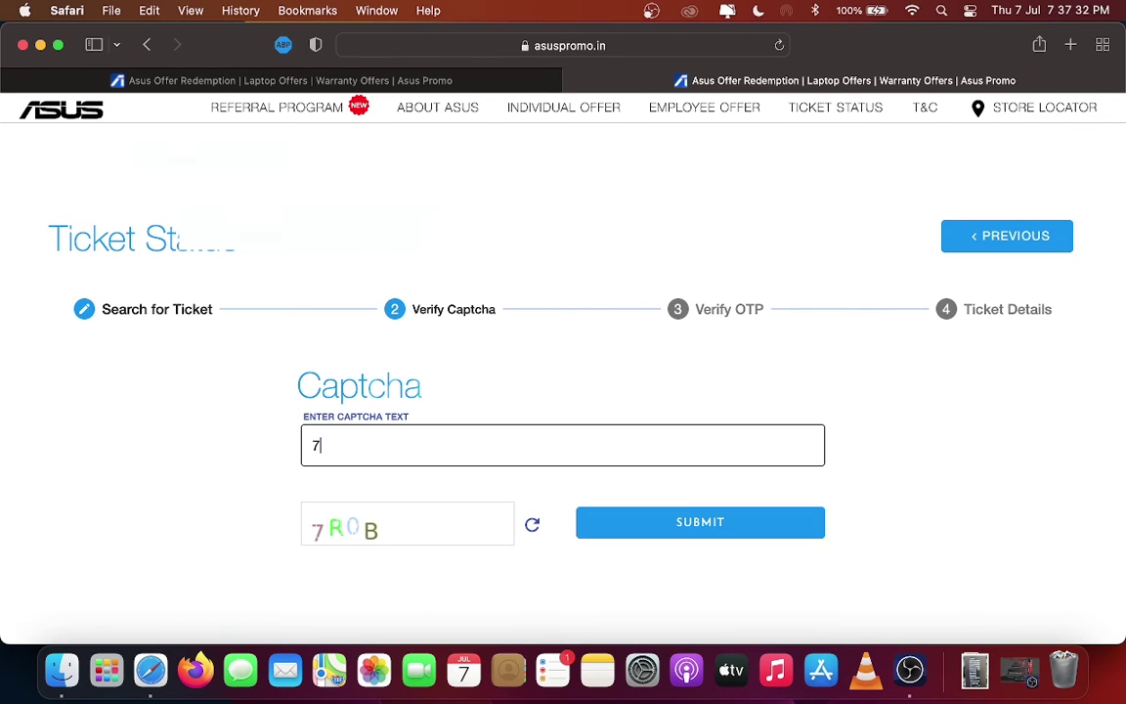
pyautogui.write('7R0B')
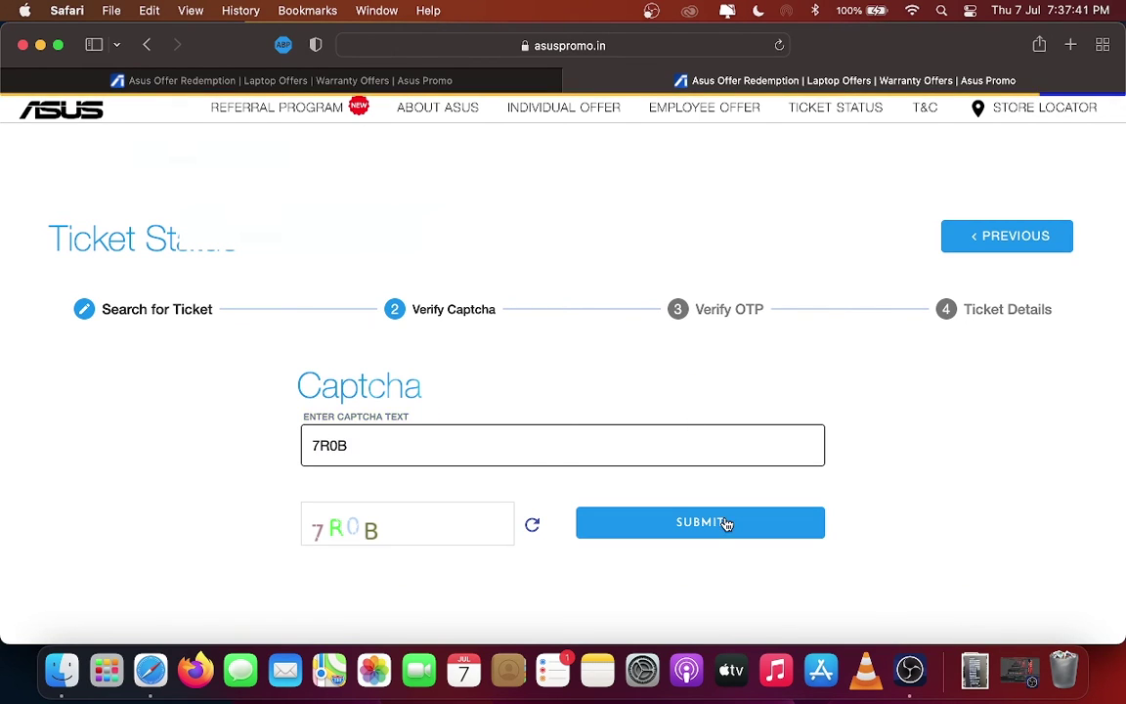
pyautogui.click(725, 523)
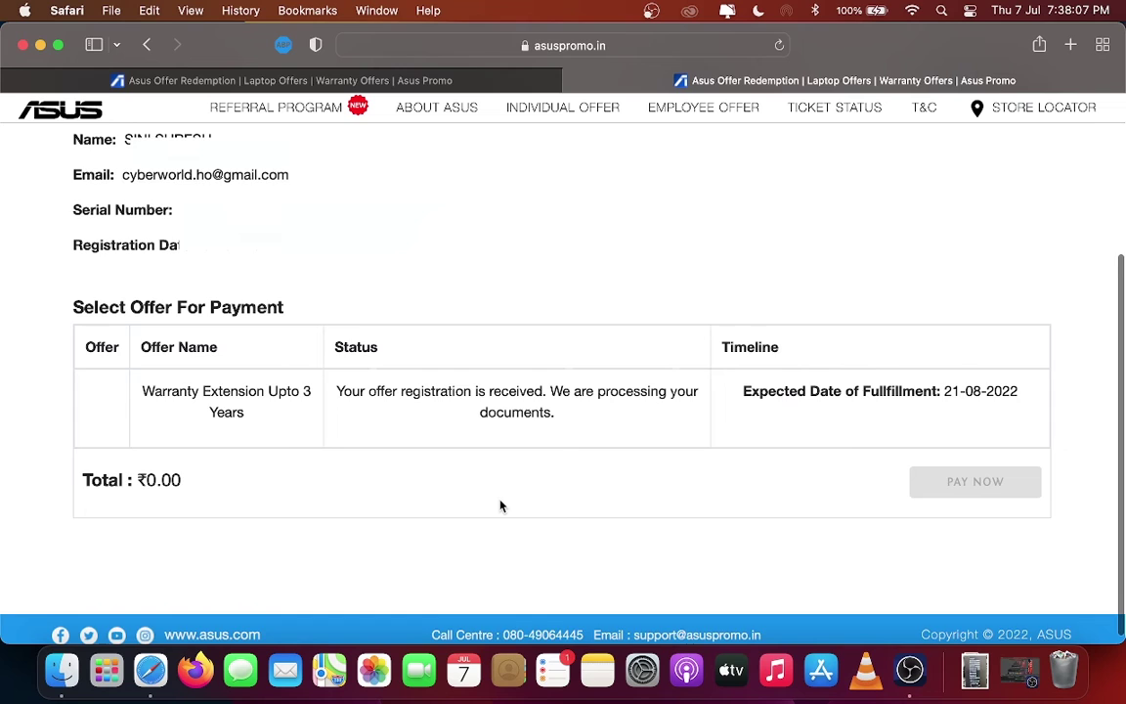
pyautogui.scroll(1, 501, 505)
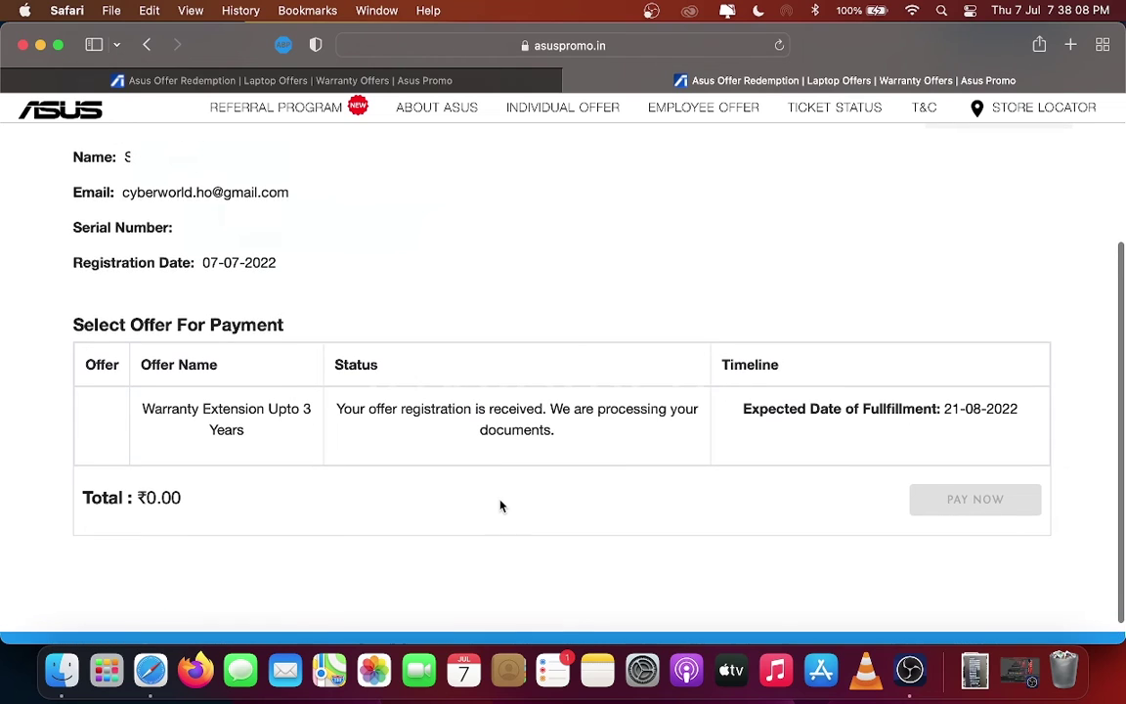